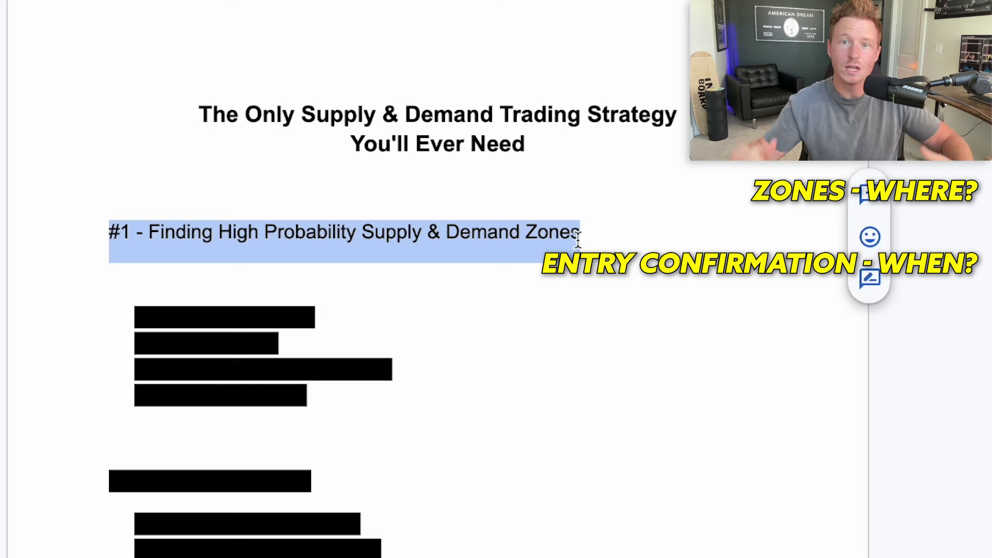
Step: Reveal the four blacked-out bullets under the first heading and select '1 HR Time Frame'
{"action": "scroll", "coordinate": [343, 273], "scroll_direction": "down", "scroll_amount": 1}
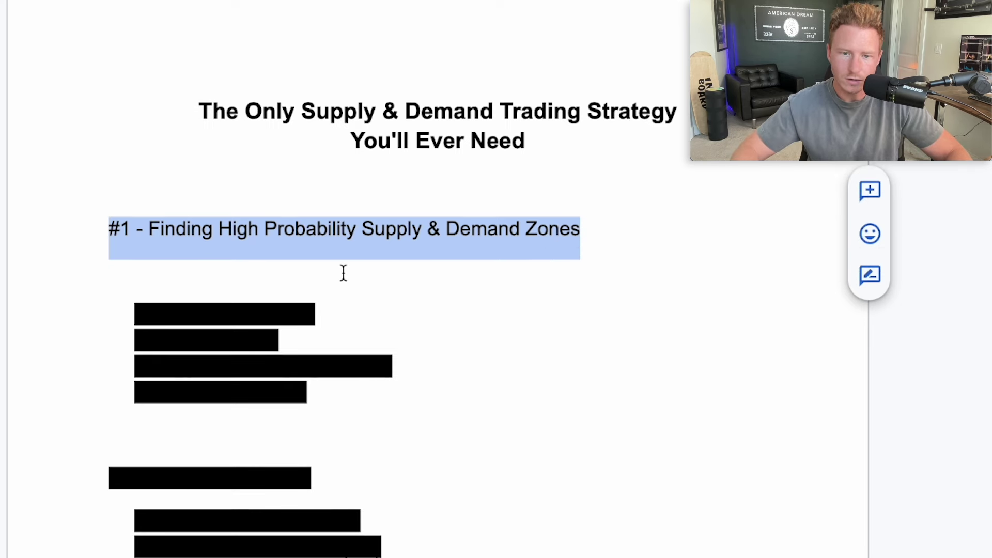
{"action": "scroll", "coordinate": [134, 231], "scroll_direction": "down", "scroll_amount": 1}
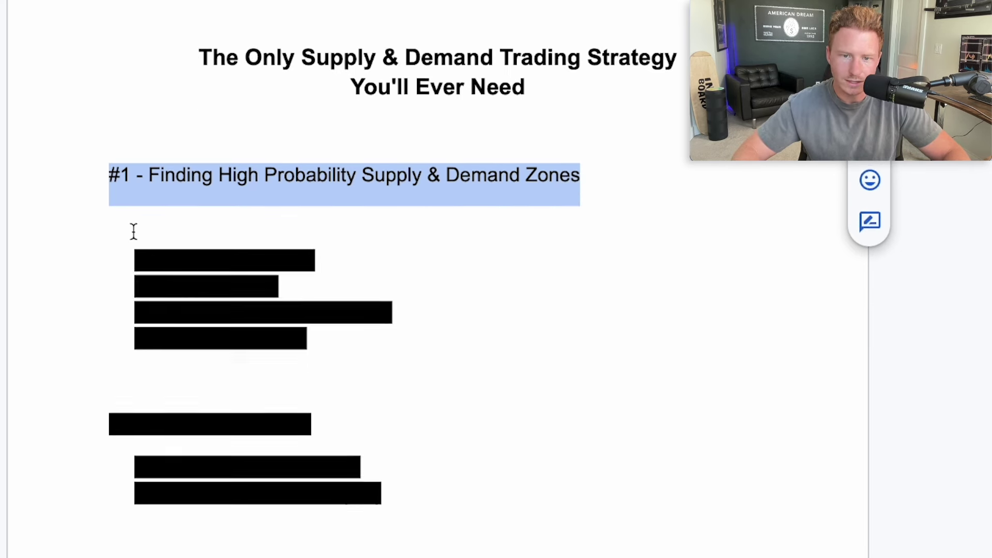
{"action": "left_click_drag", "start_coordinate": [136, 254], "coordinate": [343, 336]}
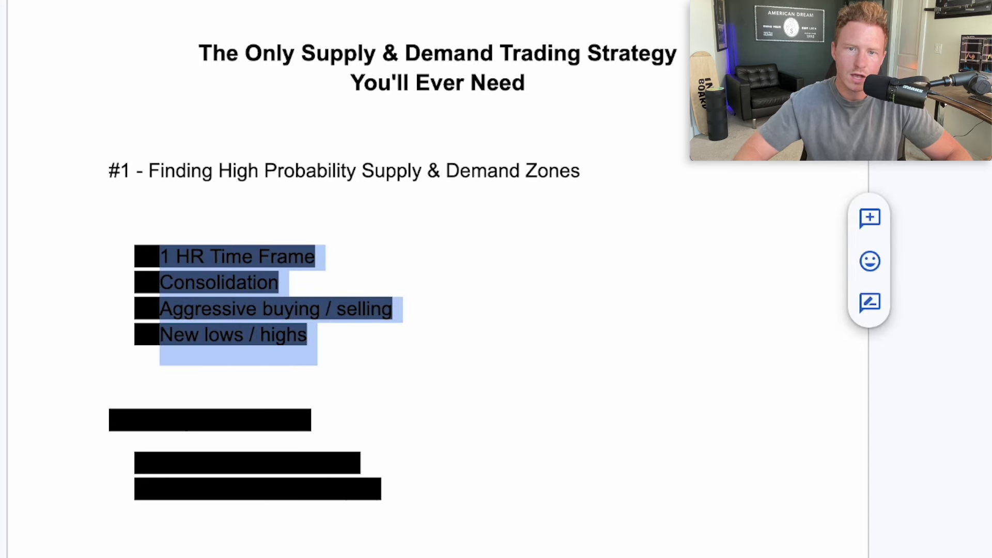
{"action": "left_click", "coordinate": [511, 1]}
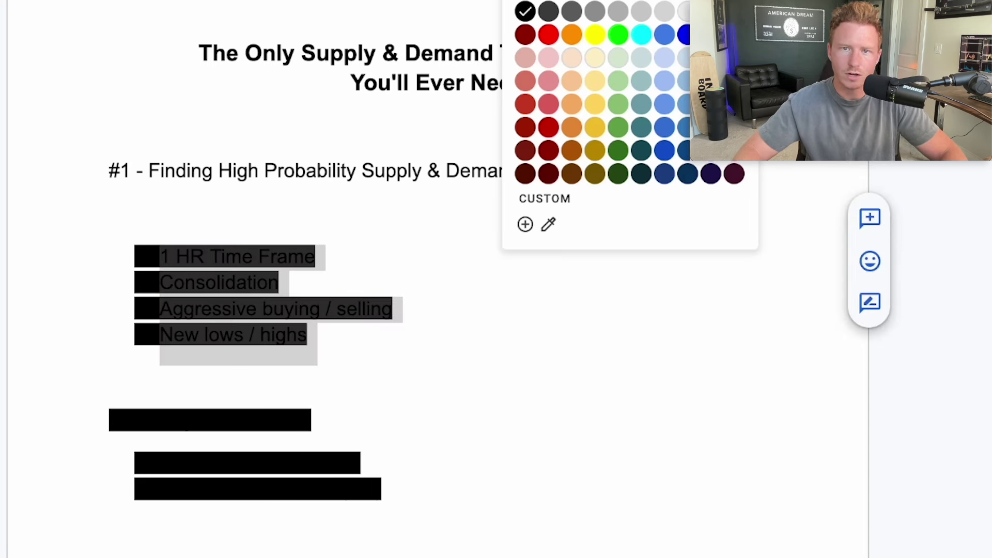
{"action": "key", "text": "Escape"}
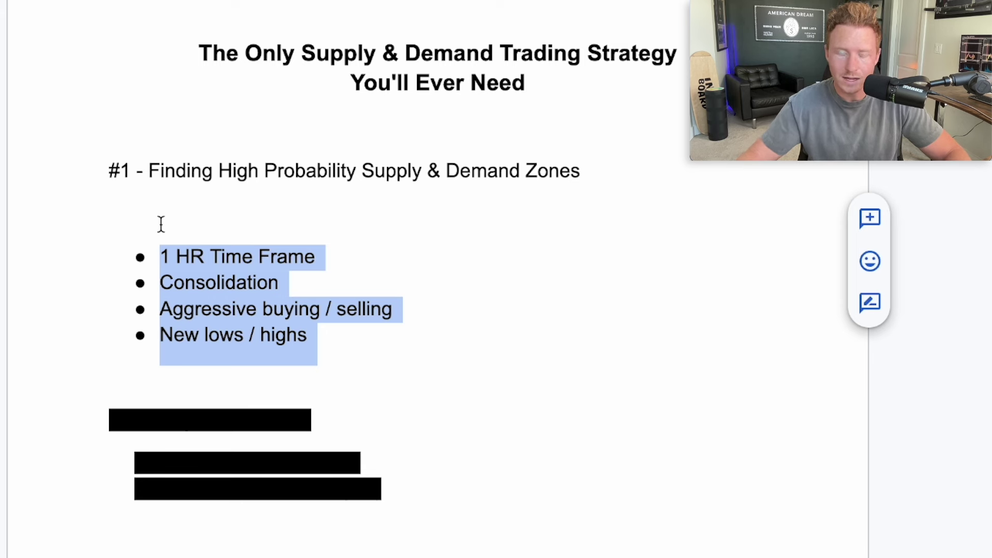
{"action": "left_click", "coordinate": [176, 256]}
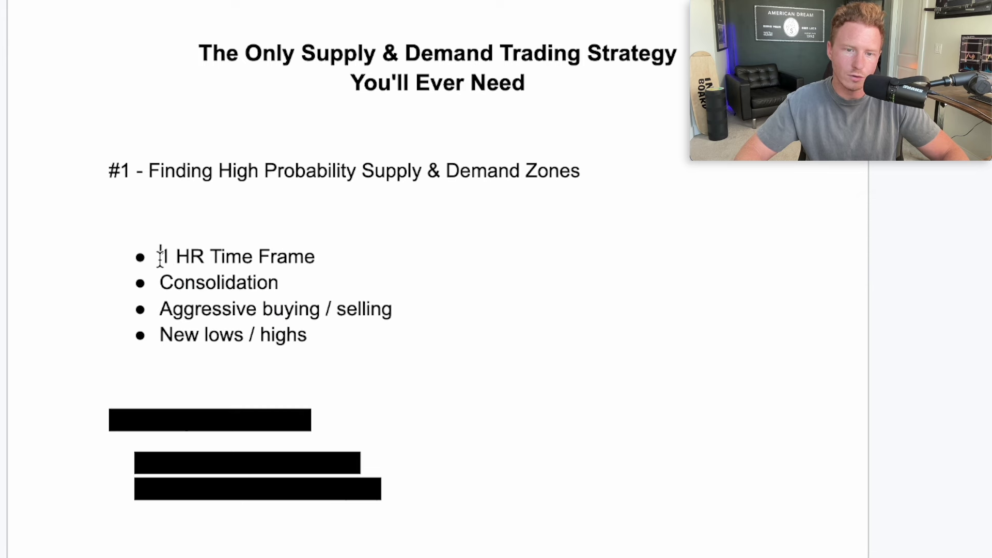
{"action": "left_click_drag", "start_coordinate": [199, 257], "coordinate": [329, 257]}
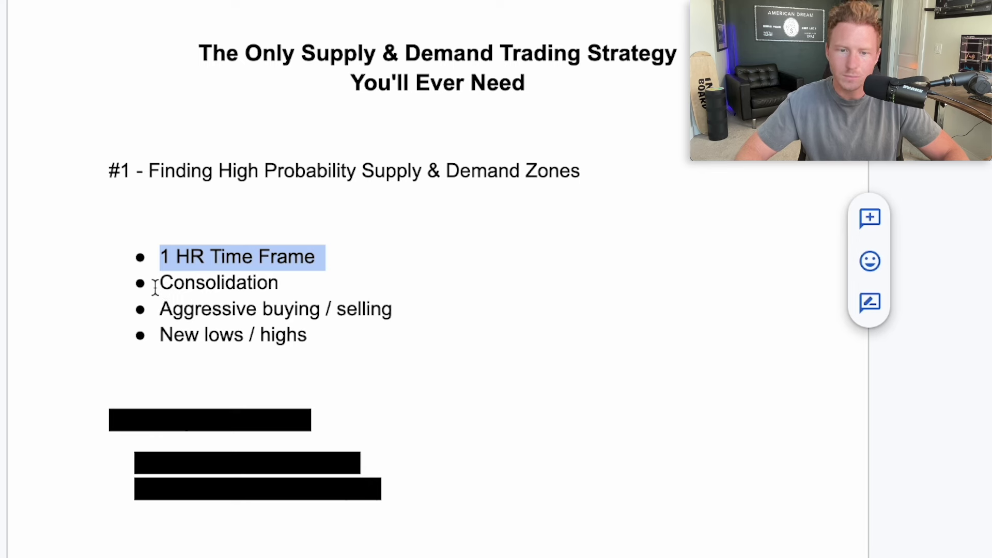
{"action": "left_click_drag", "start_coordinate": [159, 285], "coordinate": [242, 283]}
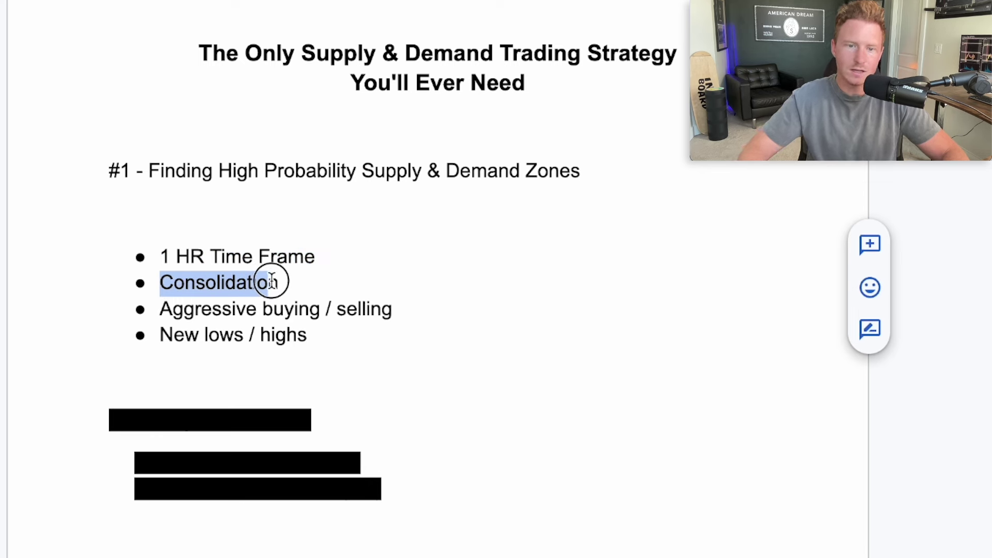
{"action": "left_click_drag", "start_coordinate": [158, 309], "coordinate": [393, 312]}
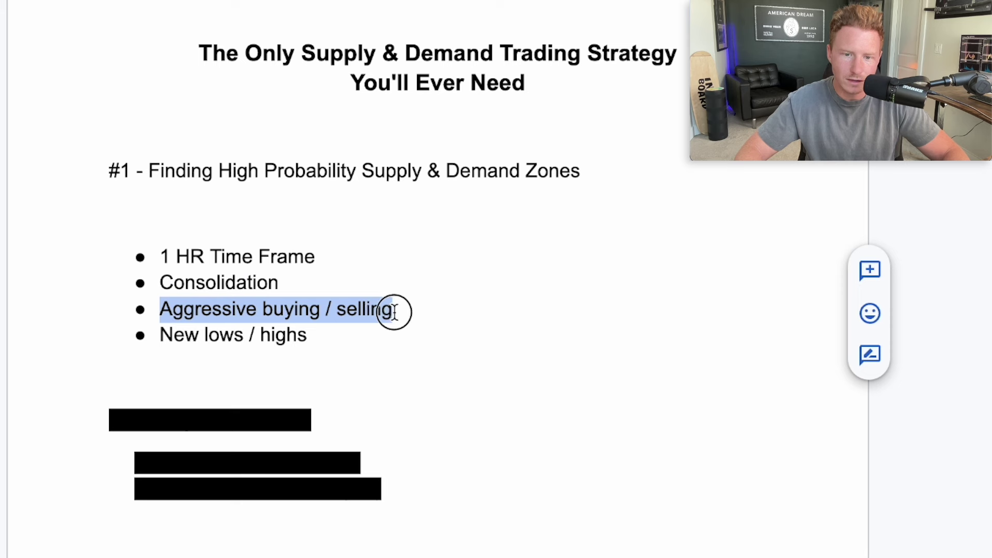
{"action": "double_click", "coordinate": [280, 311]}
{"action": "double_click", "coordinate": [379, 311]}
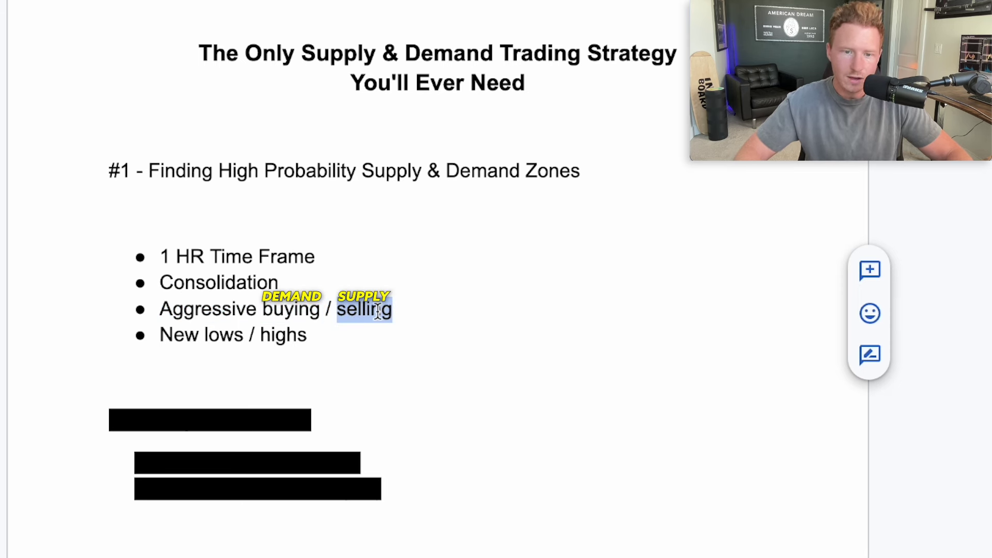
{"action": "left_click_drag", "start_coordinate": [321, 336], "coordinate": [178, 338]}
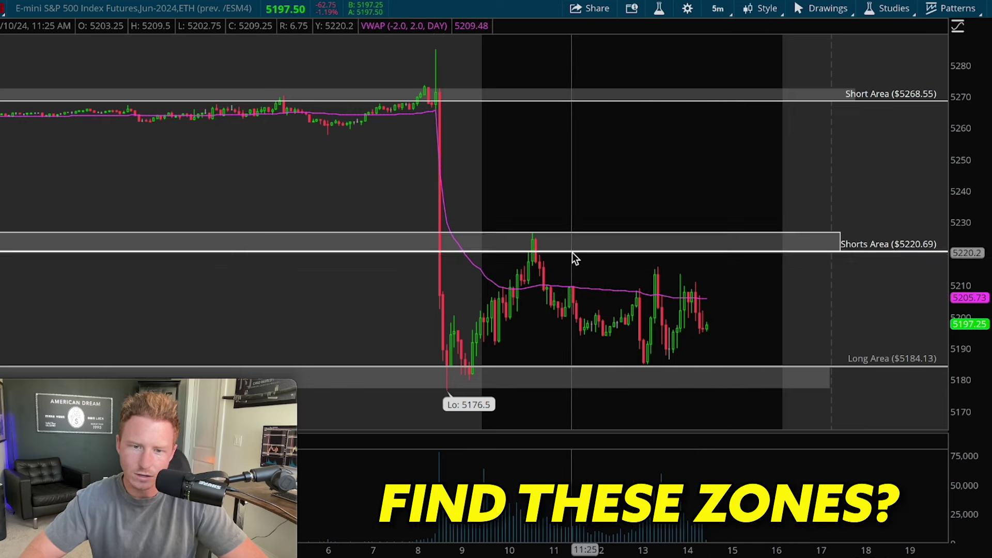
Step: Switch the E-mini S&P 500 chart to 1h (20 D : 1h) and zoom into the latest days
{"action": "left_click", "coordinate": [721, 9]}
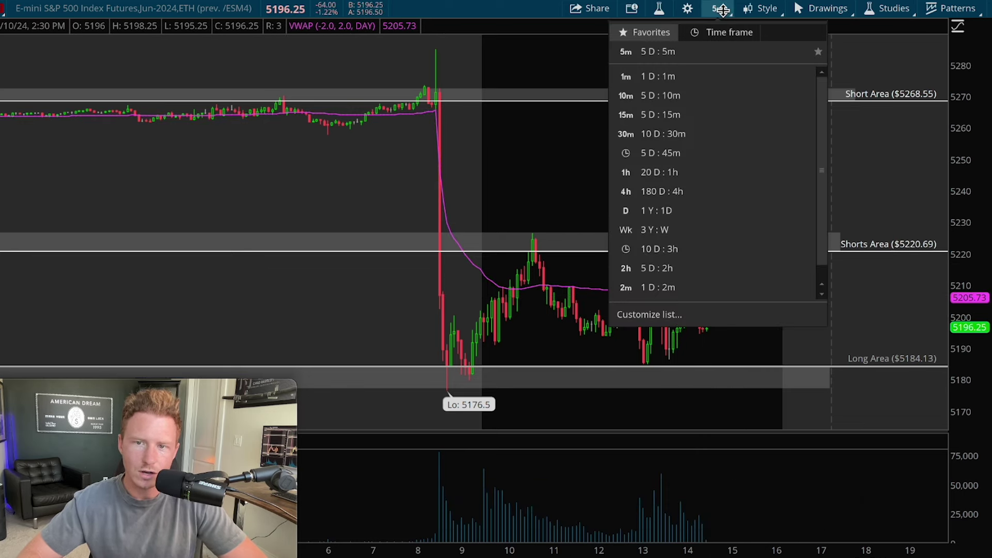
{"action": "left_click", "coordinate": [716, 173]}
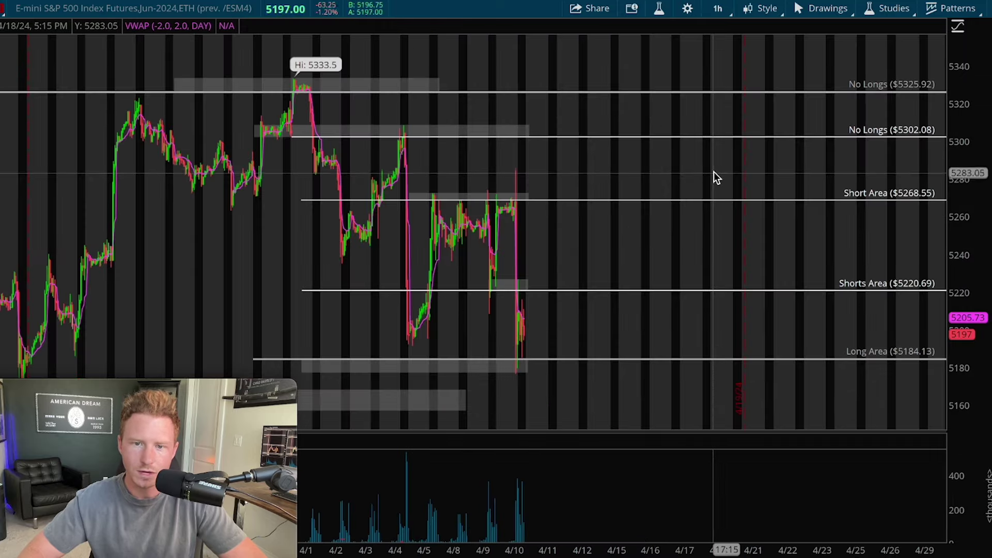
{"action": "left_click_drag", "start_coordinate": [330, 153], "coordinate": [82, 138]}
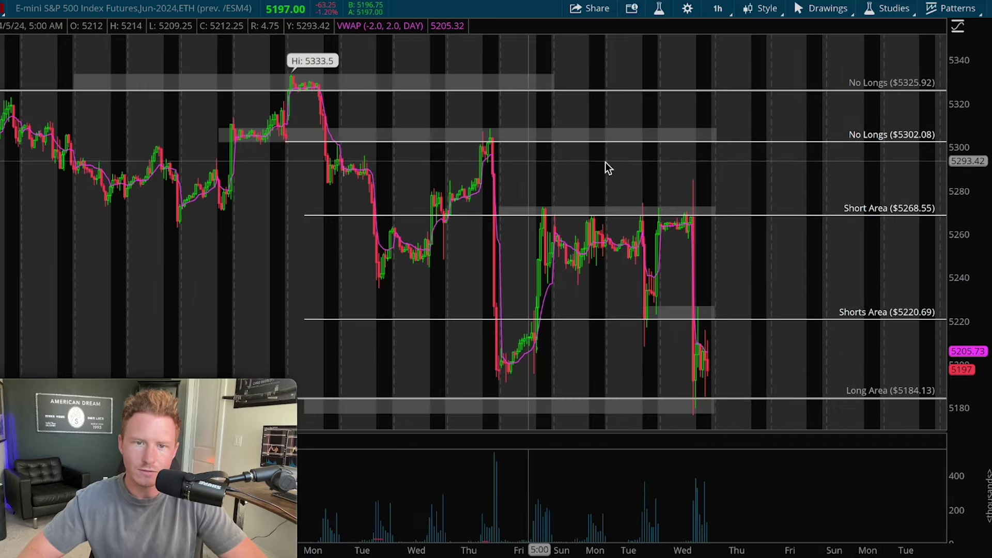
{"action": "left_click_drag", "start_coordinate": [810, 155], "coordinate": [199, 134]}
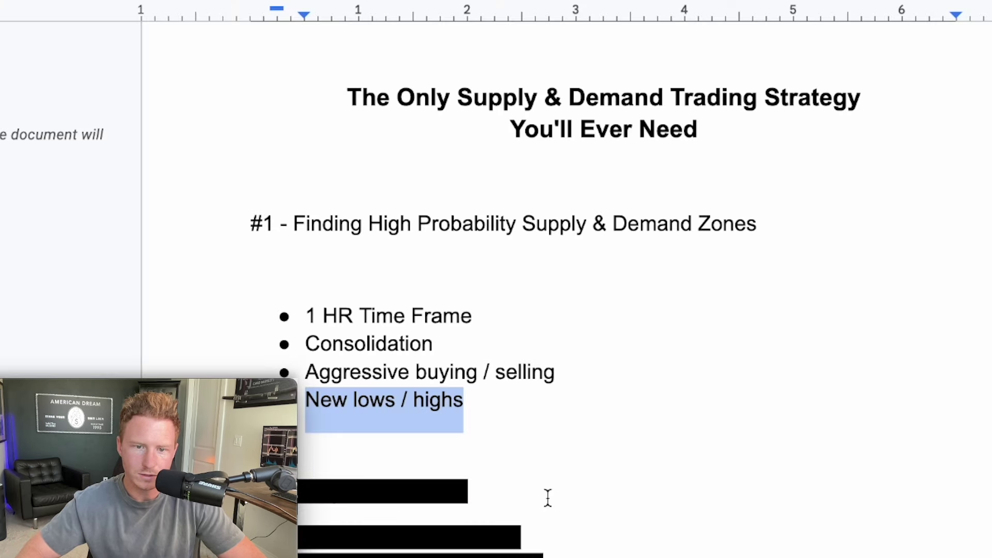
{"action": "left_click", "coordinate": [412, 371]}
{"action": "left_click_drag", "start_coordinate": [312, 344], "coordinate": [431, 344]}
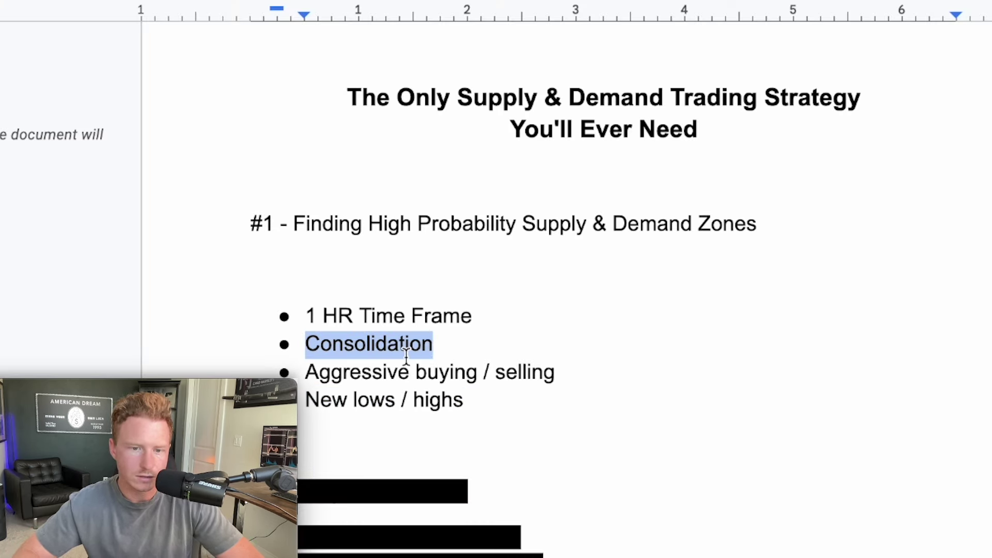
{"action": "left_click", "coordinate": [384, 371]}
{"action": "double_click", "coordinate": [384, 371]}
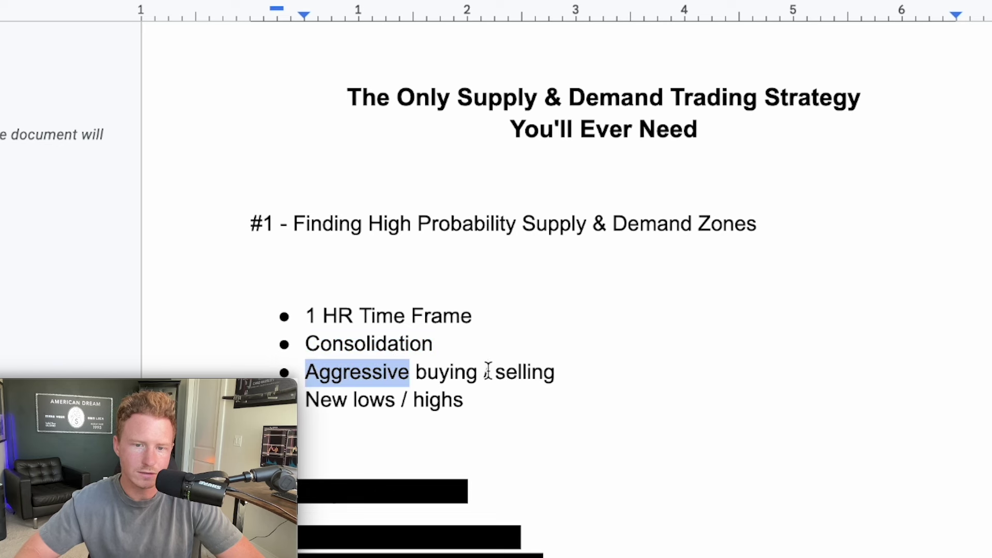
{"action": "double_click", "coordinate": [527, 371]}
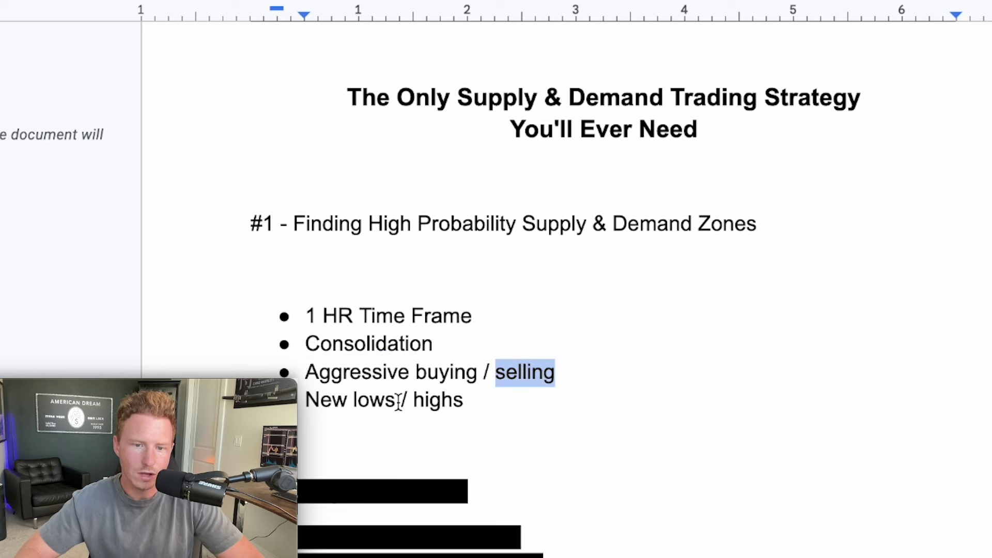
{"action": "left_click_drag", "start_coordinate": [398, 402], "coordinate": [303, 398]}
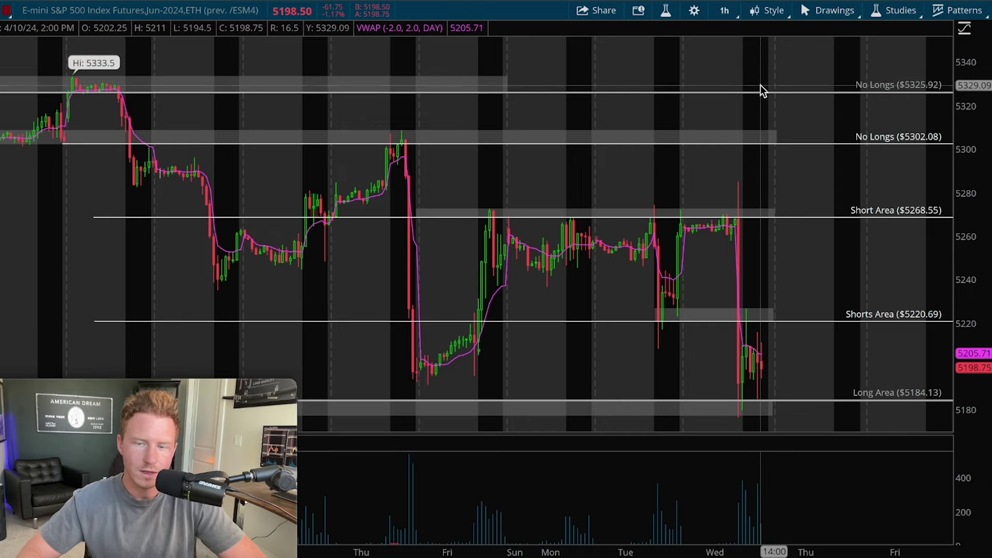
{"action": "scroll", "coordinate": [760, 85], "scroll_direction": "down", "scroll_amount": 2}
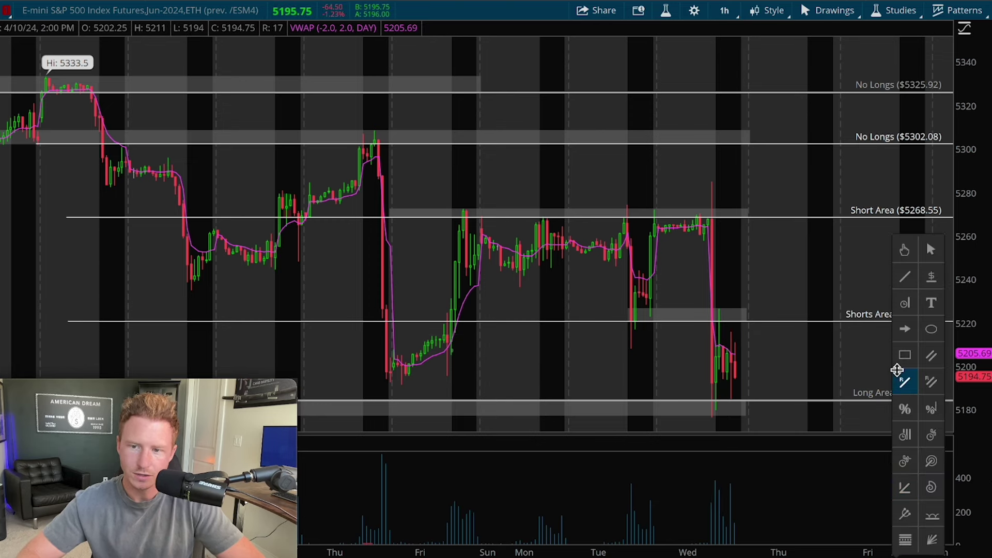
Step: Draw rectangles over the Friday-lows consolidation above Long Area and the pre-rally consolidation
{"action": "left_click", "coordinate": [898, 364]}
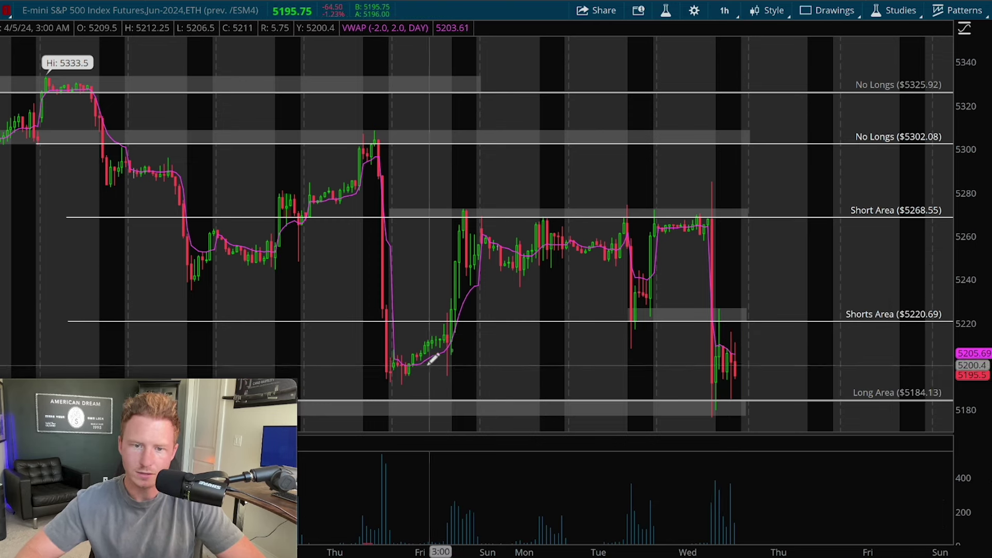
{"action": "mouse_move", "coordinate": [372, 355]}
{"action": "left_mouse_down"}
{"action": "mouse_move", "coordinate": [521, 381]}
{"action": "mouse_move", "coordinate": [657, 382]}
{"action": "left_mouse_up"}
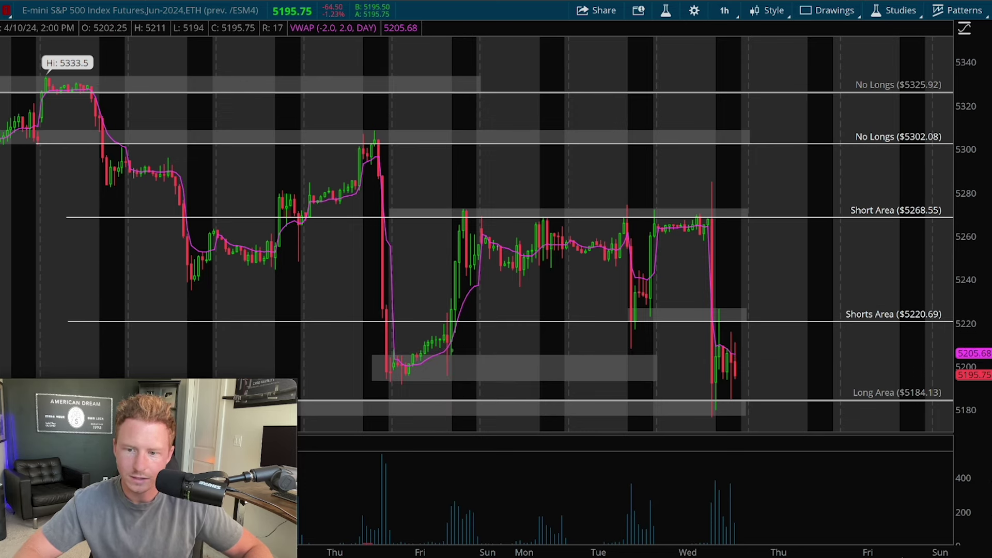
{"action": "mouse_move", "coordinate": [958, 301]}
{"action": "left_click", "coordinate": [929, 252]}
{"action": "mouse_move", "coordinate": [675, 268]}
{"action": "left_mouse_down"}
{"action": "mouse_move", "coordinate": [284, 262]}
{"action": "mouse_move", "coordinate": [209, 373]}
{"action": "mouse_move", "coordinate": [207, 356]}
{"action": "left_mouse_up"}
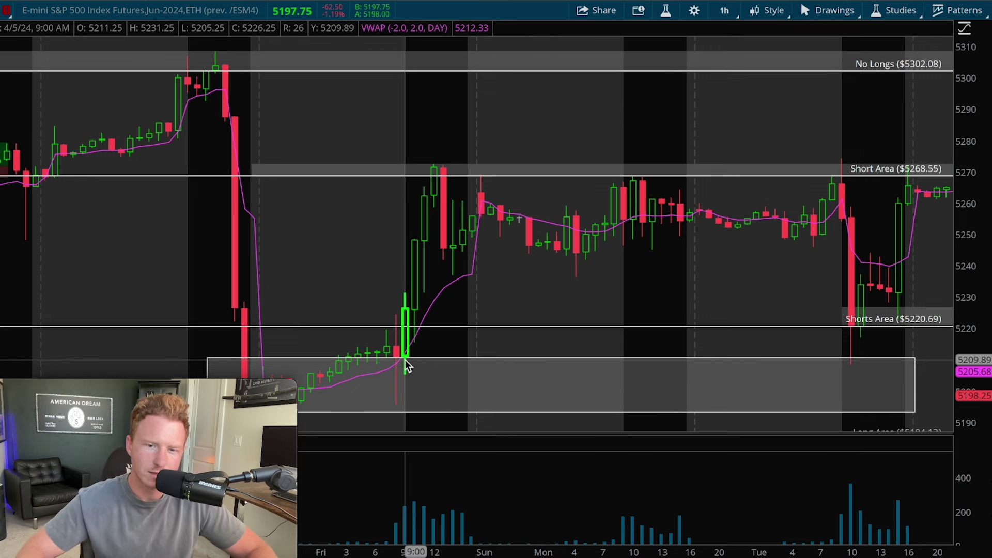
Step: Change the chart to 5-minute bars, zoom into Friday's session, and scroll through the week
{"action": "left_click", "coordinate": [407, 357]}
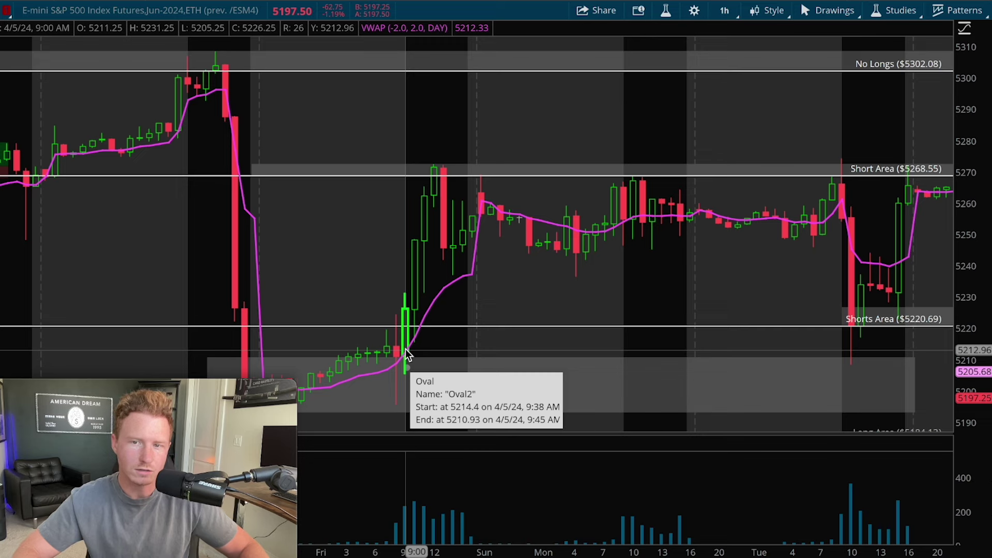
{"action": "left_click", "coordinate": [721, 12]}
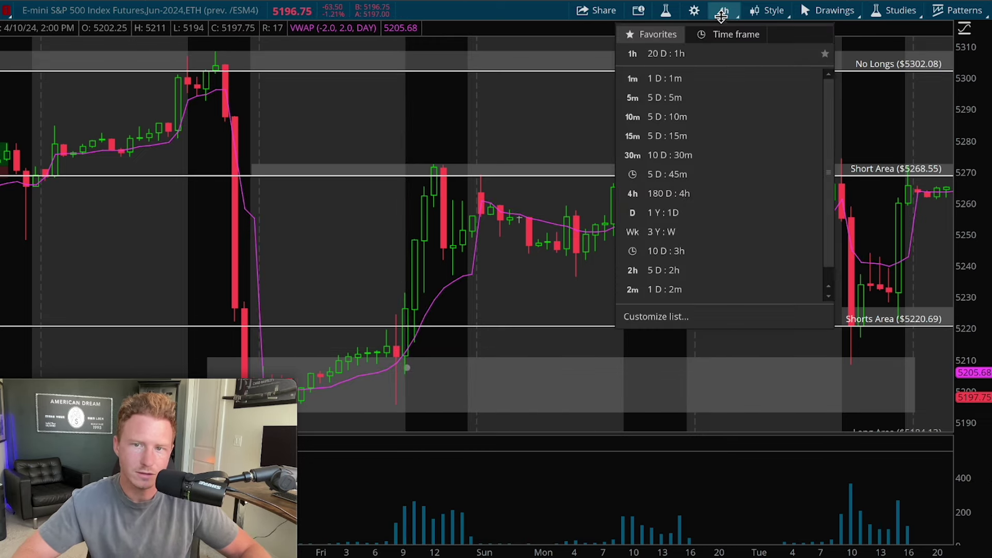
{"action": "left_click", "coordinate": [723, 97]}
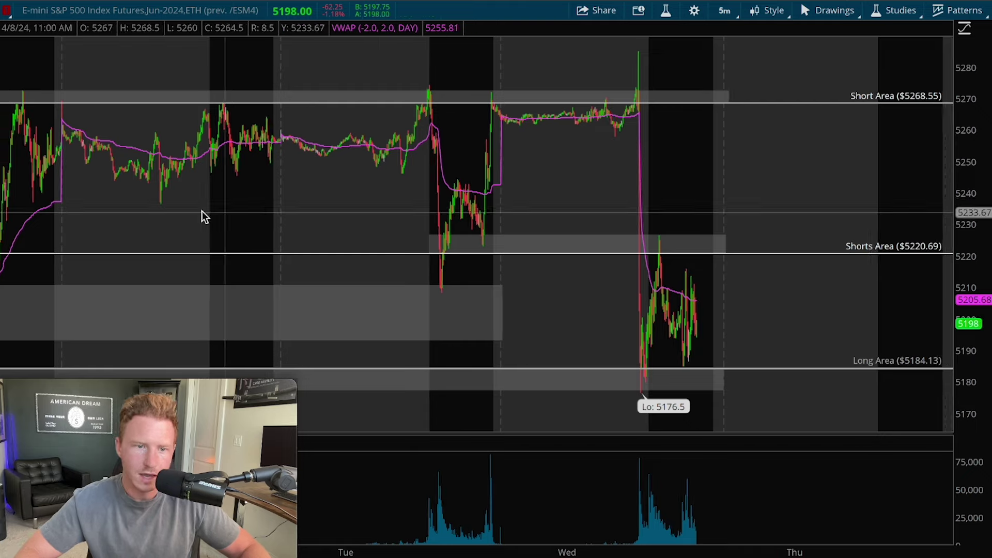
{"action": "scroll", "coordinate": [202, 215], "scroll_direction": "up", "scroll_amount": 5}
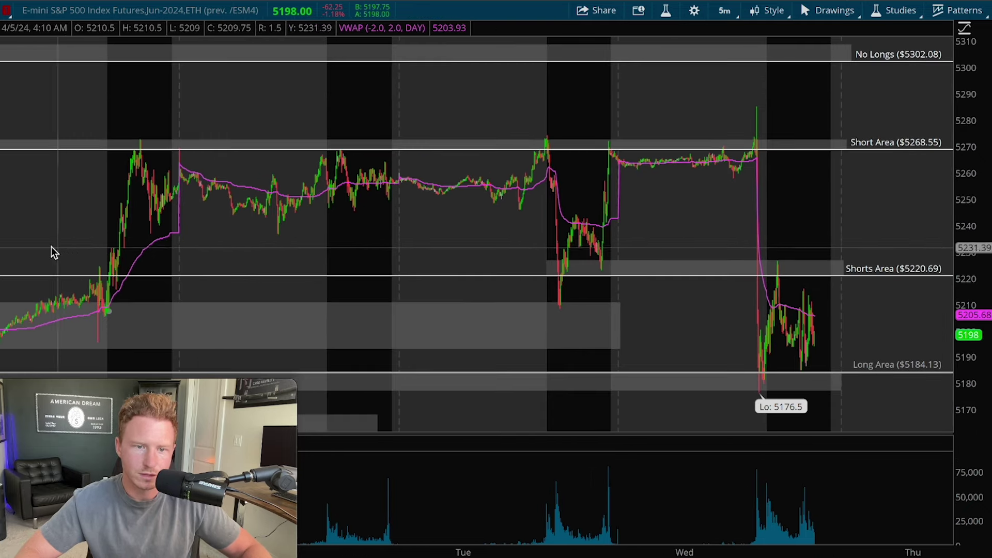
{"action": "left_click_drag", "start_coordinate": [52, 247], "coordinate": [196, 244]}
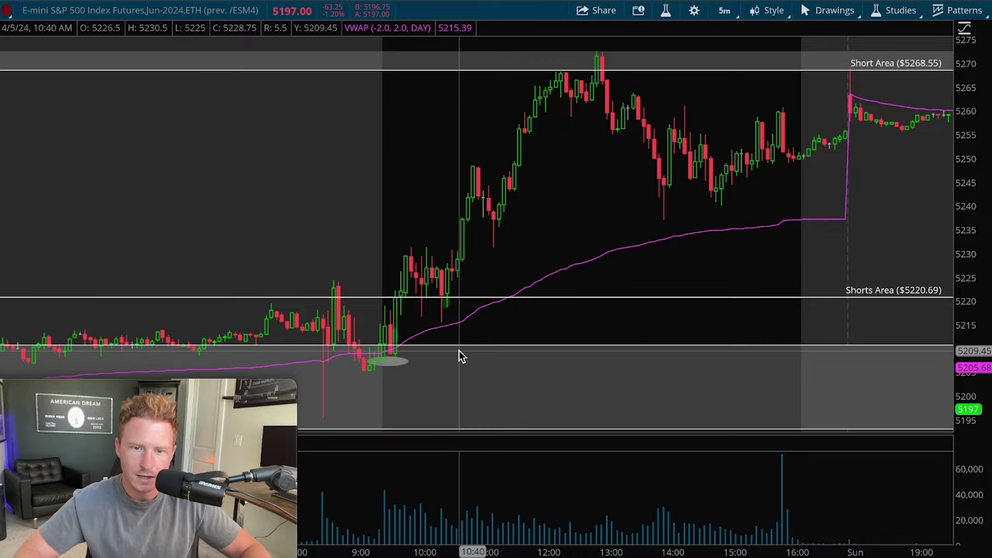
{"action": "scroll", "coordinate": [458, 350], "scroll_direction": "down", "scroll_amount": 10}
{"action": "scroll", "coordinate": [458, 349], "scroll_direction": "down", "scroll_amount": 15}
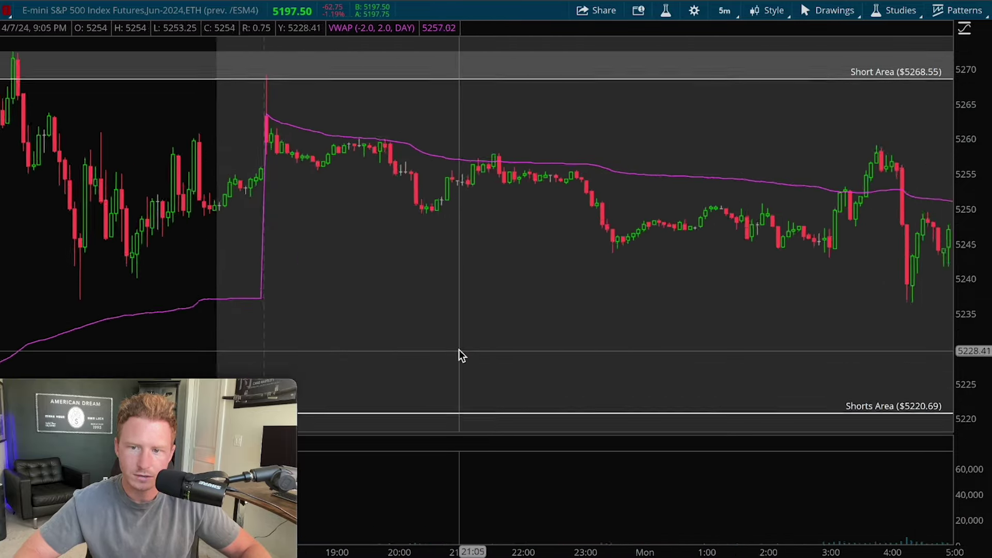
{"action": "scroll", "coordinate": [461, 356], "scroll_direction": "down", "scroll_amount": 15}
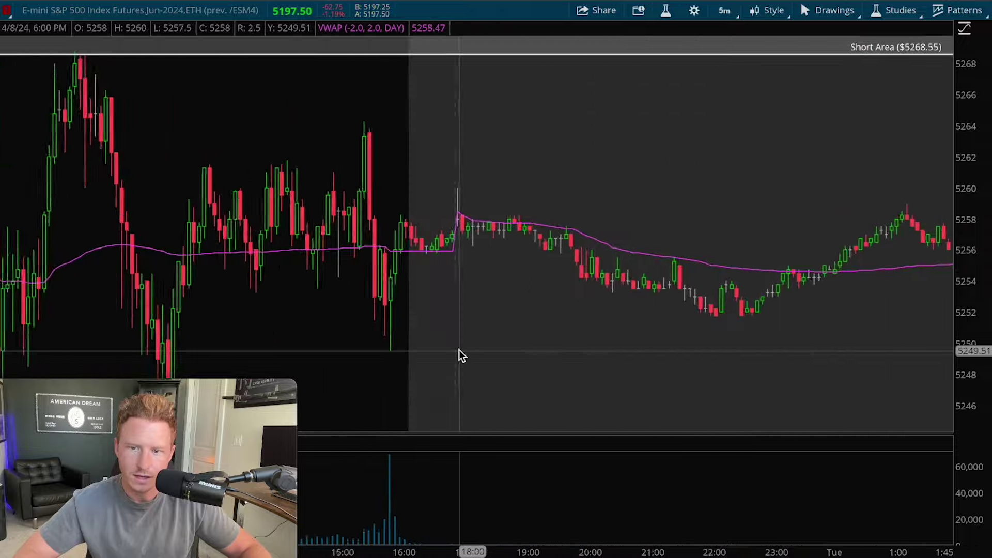
{"action": "scroll", "coordinate": [461, 356], "scroll_direction": "up", "scroll_amount": 3}
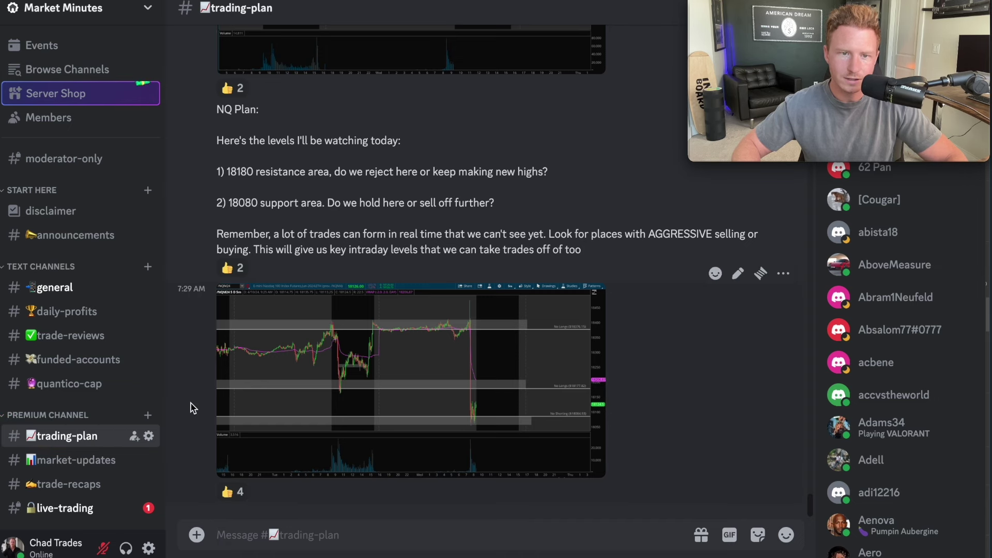
Step: Scroll #trading-plan to the ES plan and view its chart image enlarged
{"action": "scroll", "coordinate": [191, 409], "scroll_direction": "up", "scroll_amount": 1}
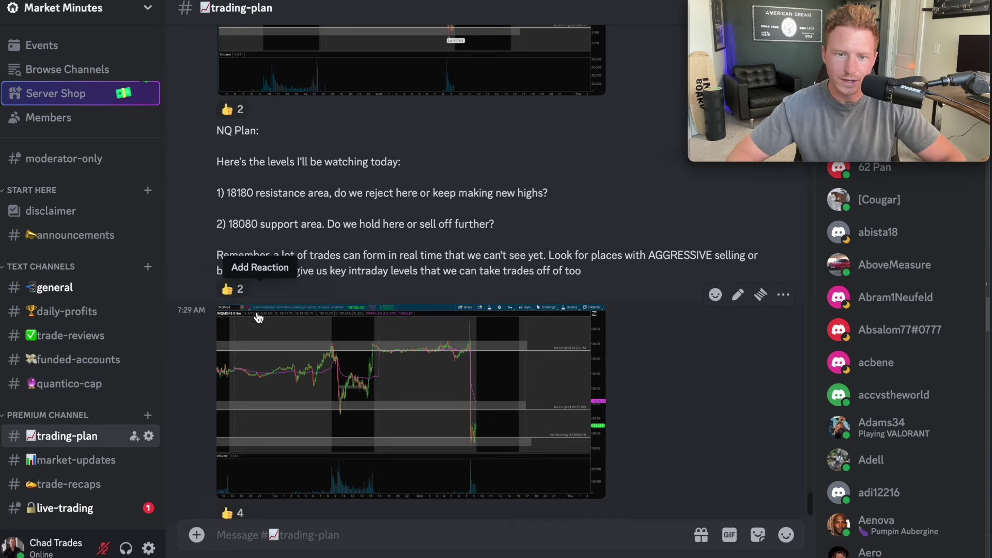
{"action": "scroll", "coordinate": [276, 307], "scroll_direction": "up", "scroll_amount": 1}
{"action": "scroll", "coordinate": [276, 306], "scroll_direction": "up", "scroll_amount": 5}
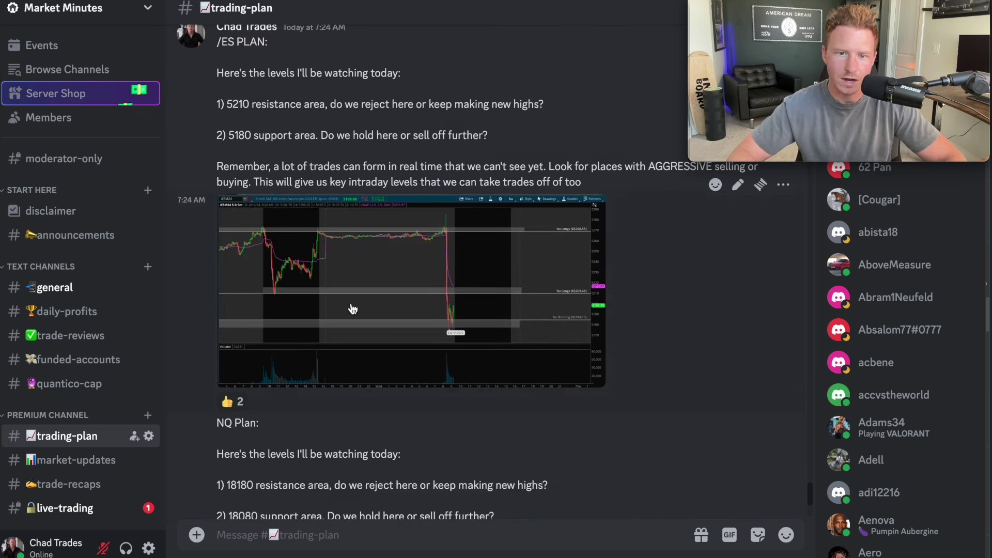
{"action": "left_click", "coordinate": [398, 307]}
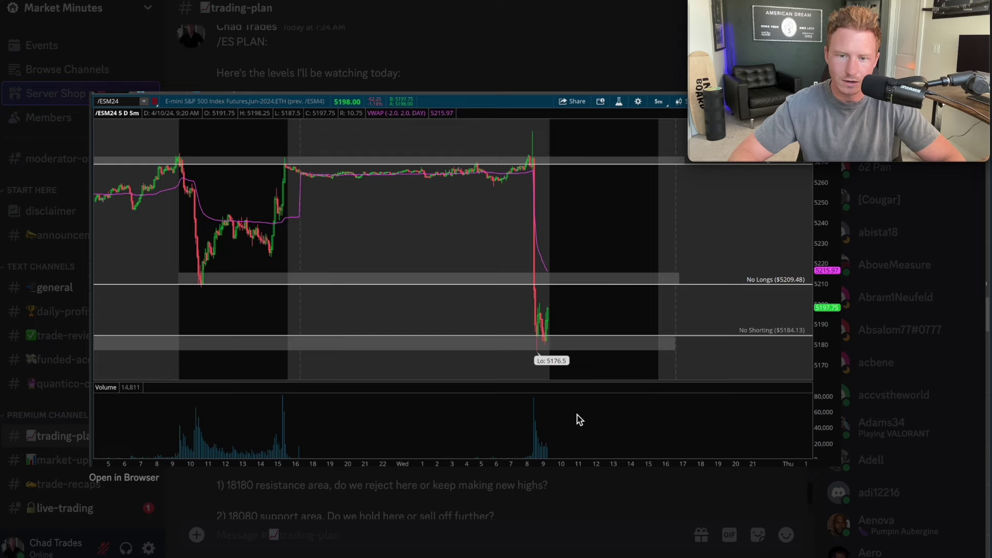
{"action": "left_click", "coordinate": [602, 476]}
Step: Highlight the 5180 support and 5210 resistance levels, then scroll up to earlier plans
{"action": "scroll", "coordinate": [347, 304], "scroll_direction": "up", "scroll_amount": 1}
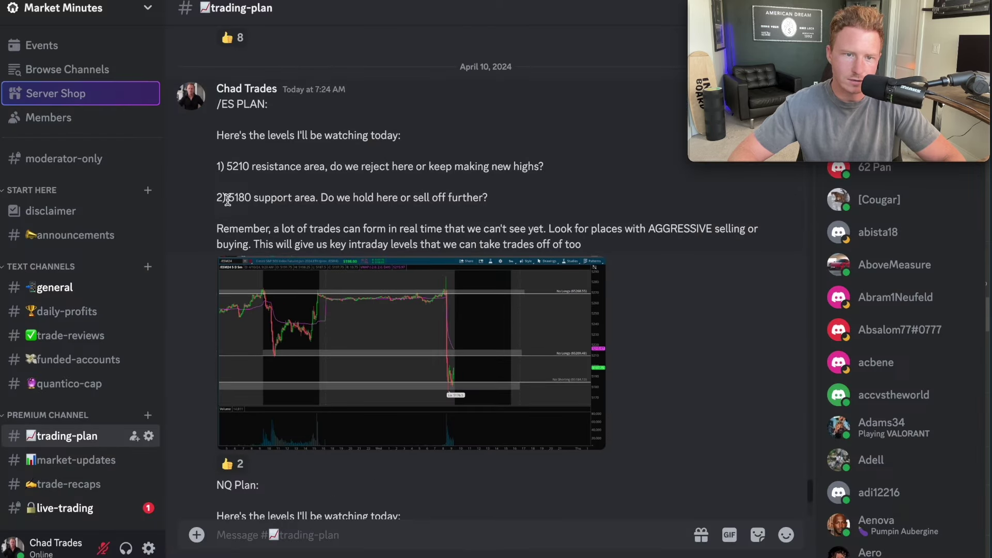
{"action": "left_click_drag", "start_coordinate": [226, 197], "coordinate": [284, 200]}
{"action": "left_click_drag", "start_coordinate": [228, 166], "coordinate": [324, 168]}
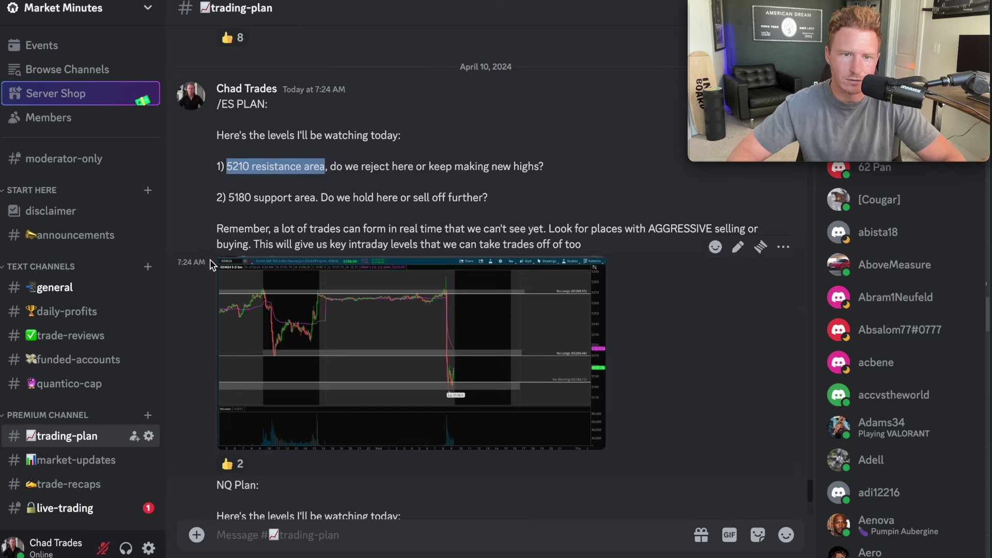
{"action": "scroll", "coordinate": [207, 261], "scroll_direction": "up", "scroll_amount": 5}
{"action": "scroll", "coordinate": [204, 258], "scroll_direction": "up", "scroll_amount": 8}
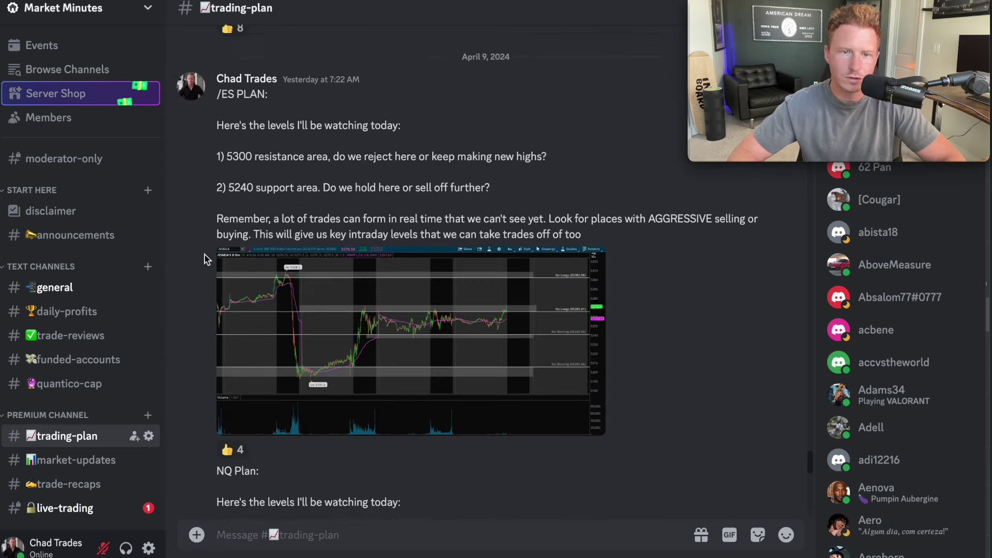
{"action": "scroll", "coordinate": [204, 259], "scroll_direction": "up", "scroll_amount": 10}
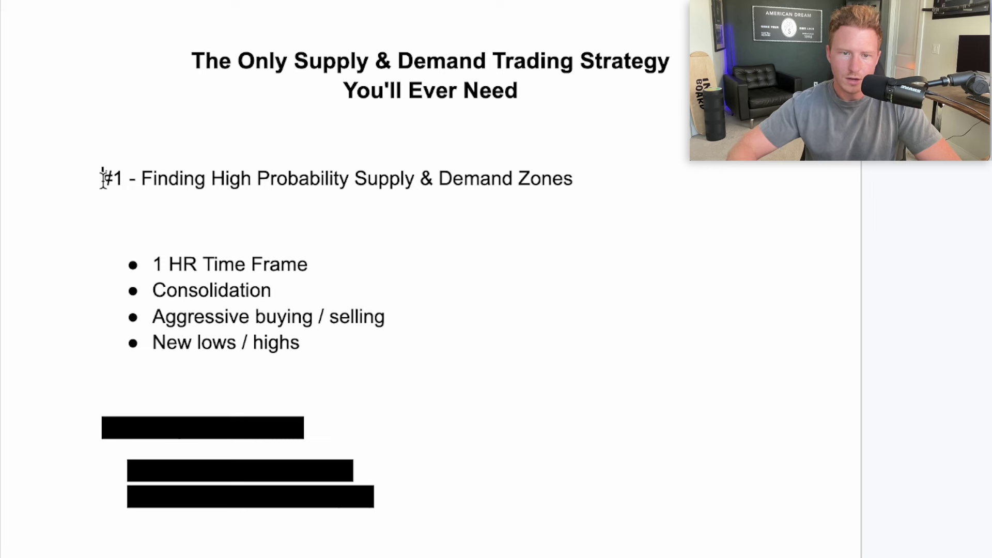
Step: Set the #2 - Entry Confirmation section's highlight colour to None
{"action": "left_click_drag", "start_coordinate": [118, 174], "coordinate": [578, 181]}
{"action": "scroll", "coordinate": [303, 354], "scroll_direction": "down", "scroll_amount": 3}
{"action": "left_click_drag", "start_coordinate": [102, 291], "coordinate": [406, 354]}
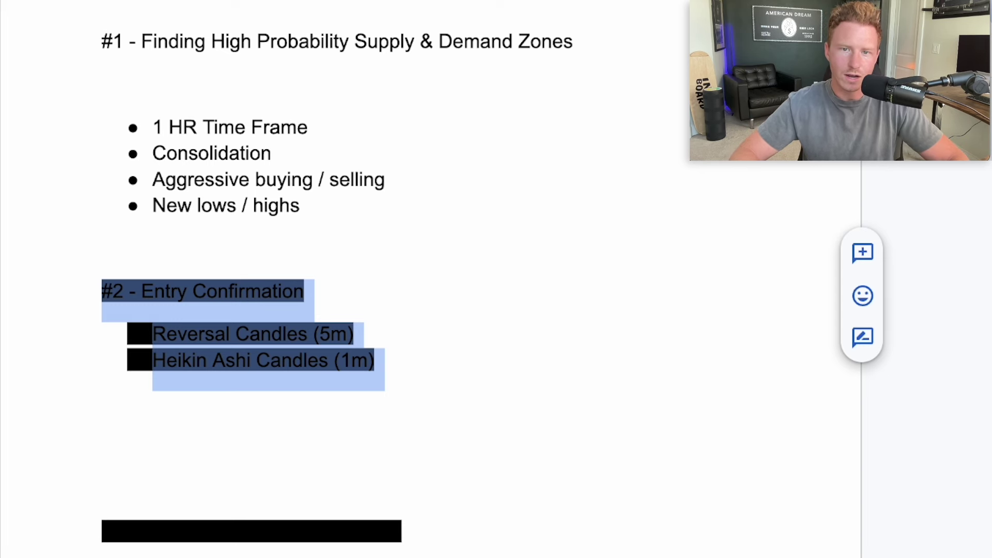
{"action": "left_click", "coordinate": [539, 1]}
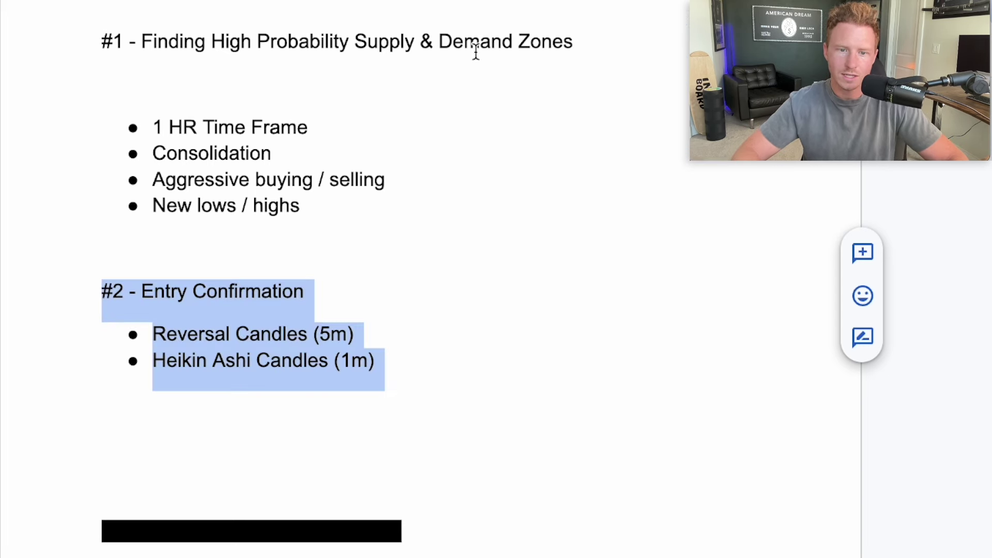
{"action": "left_click", "coordinate": [314, 290]}
Step: Select the Entry Confirmation heading, then the Reversal Candles (5m) and Heikin Ashi Candles (1m) bullets
{"action": "left_click_drag", "start_coordinate": [312, 291], "coordinate": [142, 284]}
{"action": "left_click", "coordinate": [99, 283]}
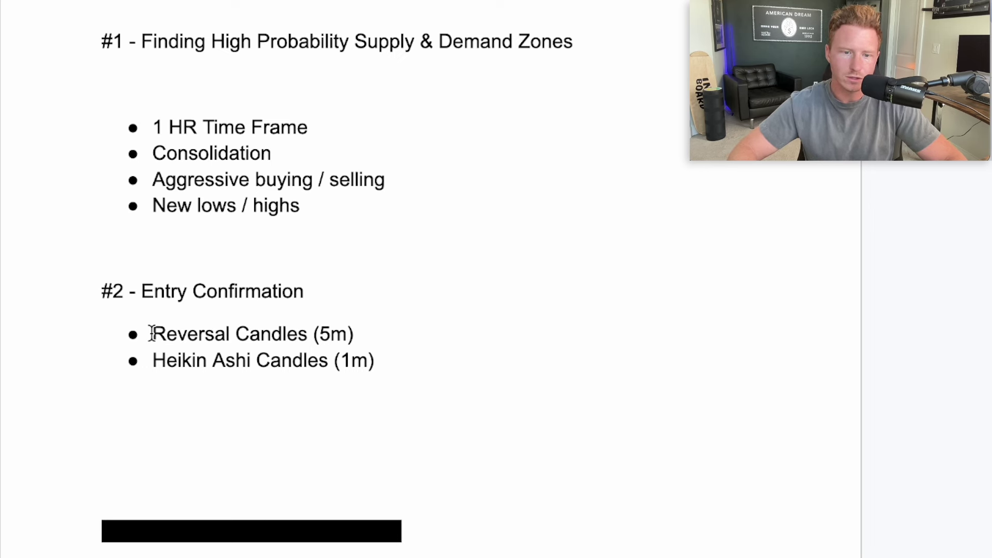
{"action": "left_click_drag", "start_coordinate": [150, 333], "coordinate": [364, 340]}
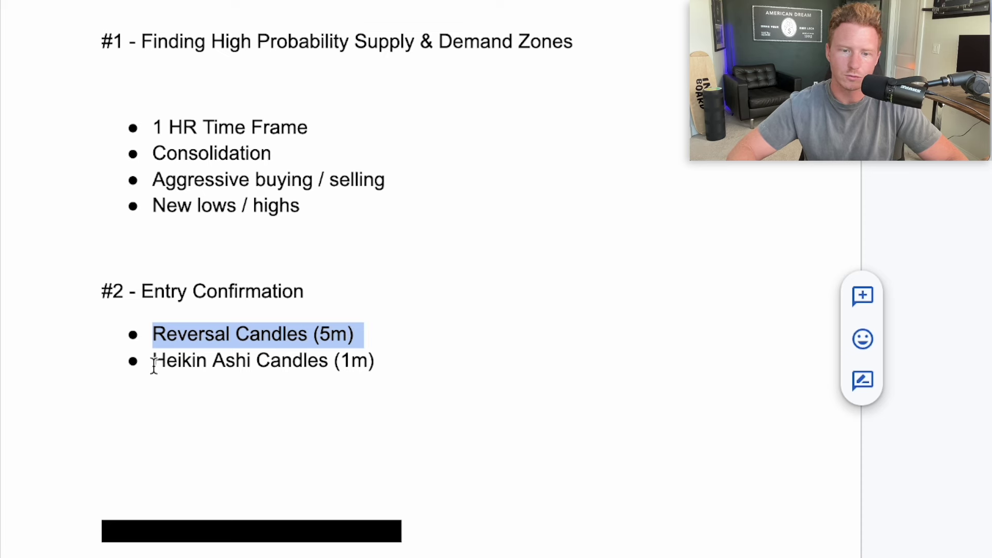
{"action": "left_click_drag", "start_coordinate": [152, 364], "coordinate": [373, 373]}
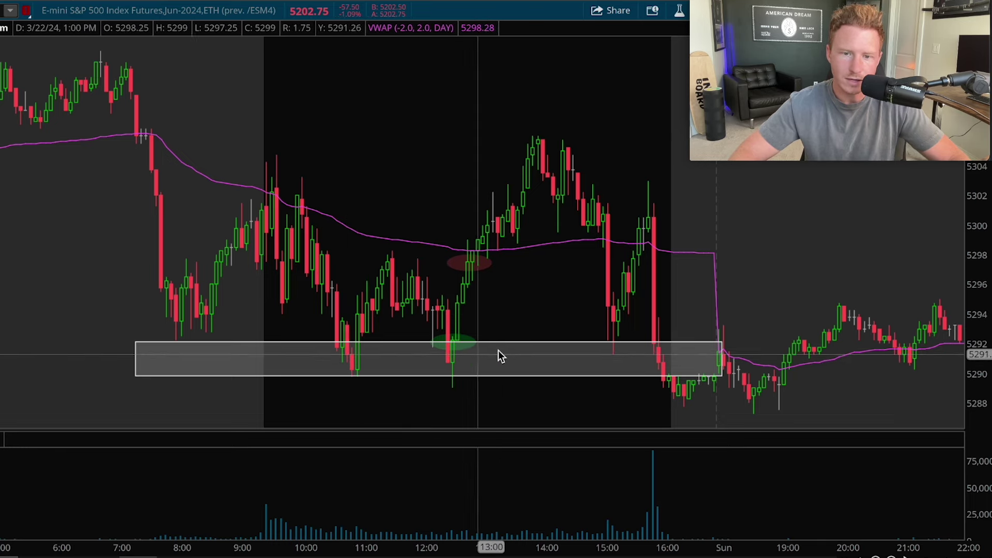
Step: Zoom March 22's chart to the 9:15-14:45 bars and mark the bounce at the red oval
{"action": "left_click_drag", "start_coordinate": [575, 312], "coordinate": [255, 289]}
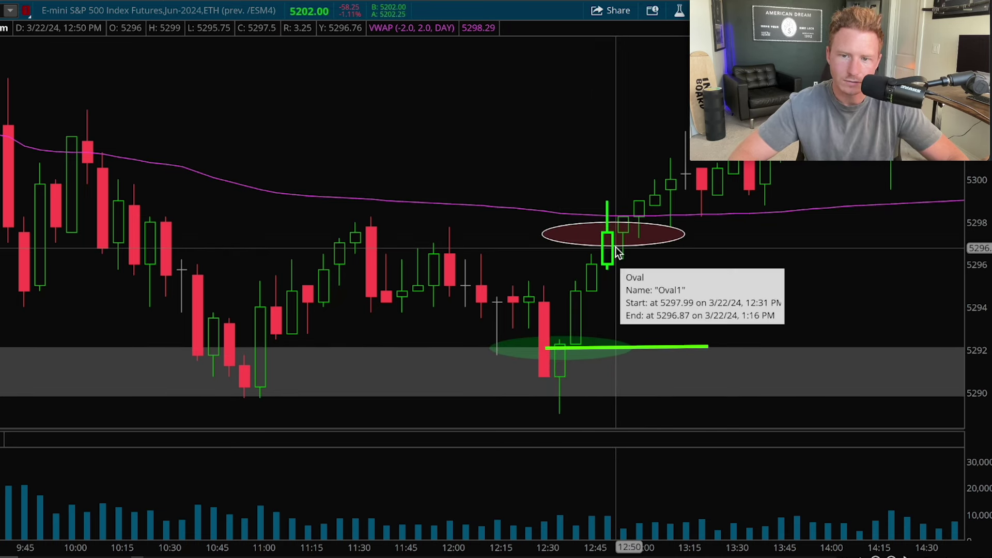
{"action": "left_click", "coordinate": [619, 230]}
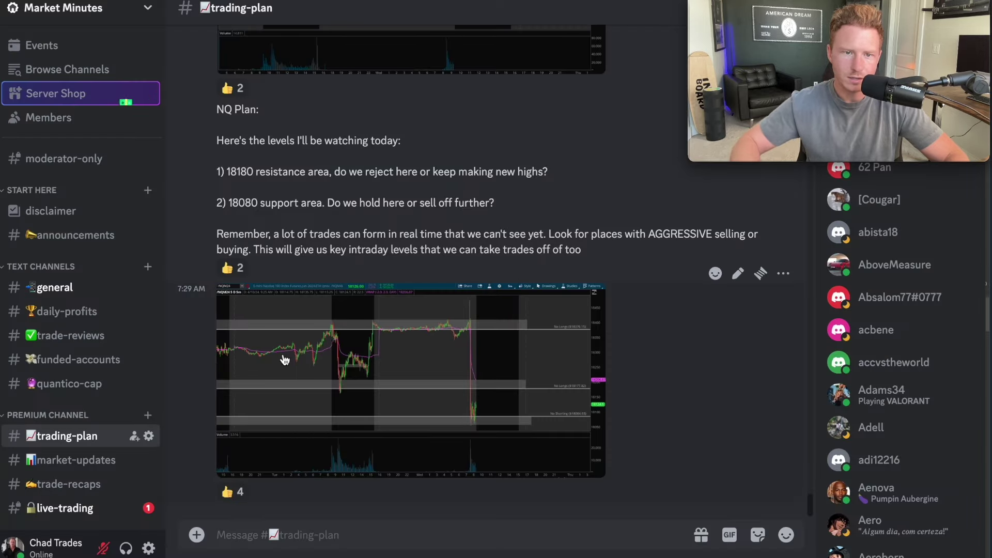
Step: Enlarge the 7:24 AM ES plan chart image in #trading-plan
{"action": "scroll", "coordinate": [327, 253], "scroll_direction": "up", "scroll_amount": 4}
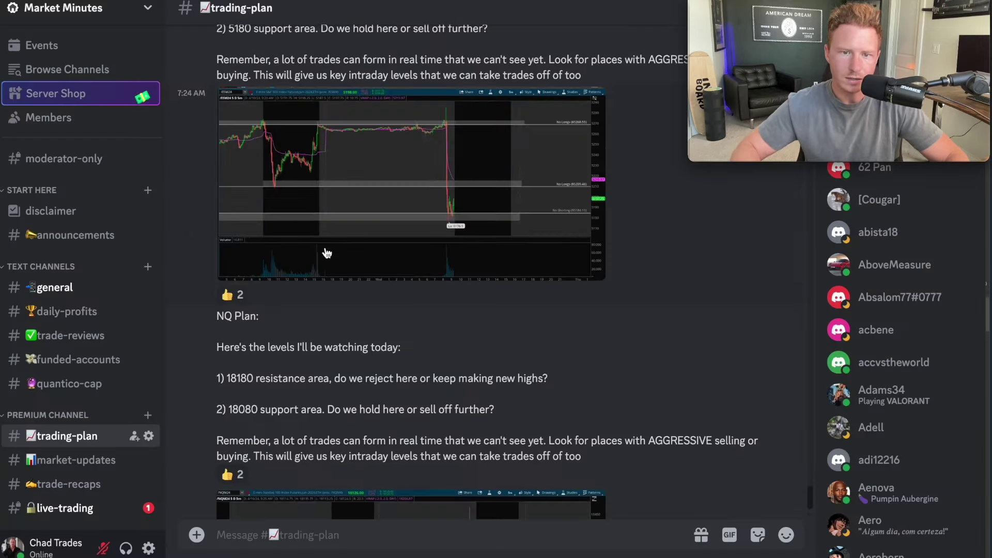
{"action": "left_click", "coordinate": [308, 217]}
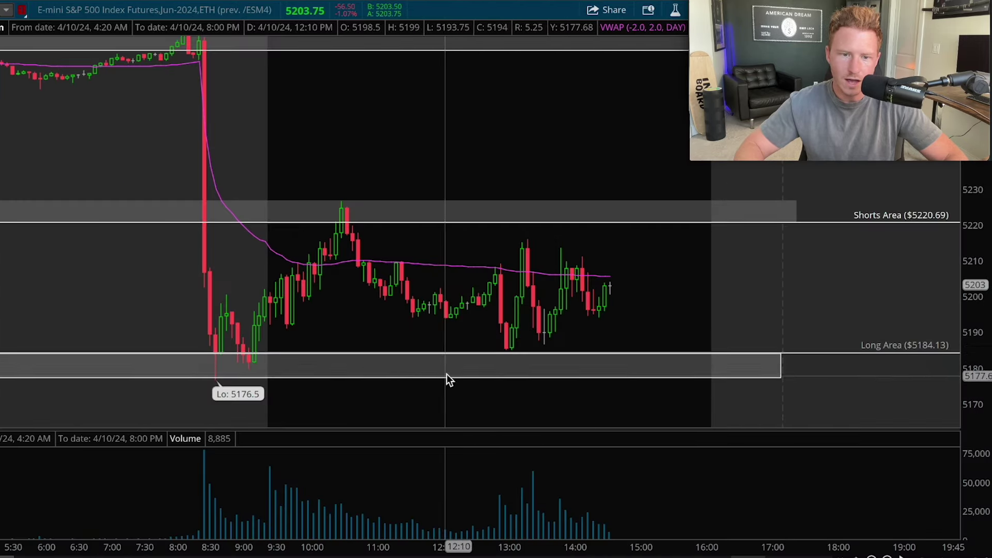
Step: Create a /ESM24 price alert for MARK is Below 5189.75
{"action": "mouse_move", "coordinate": [420, 369]}
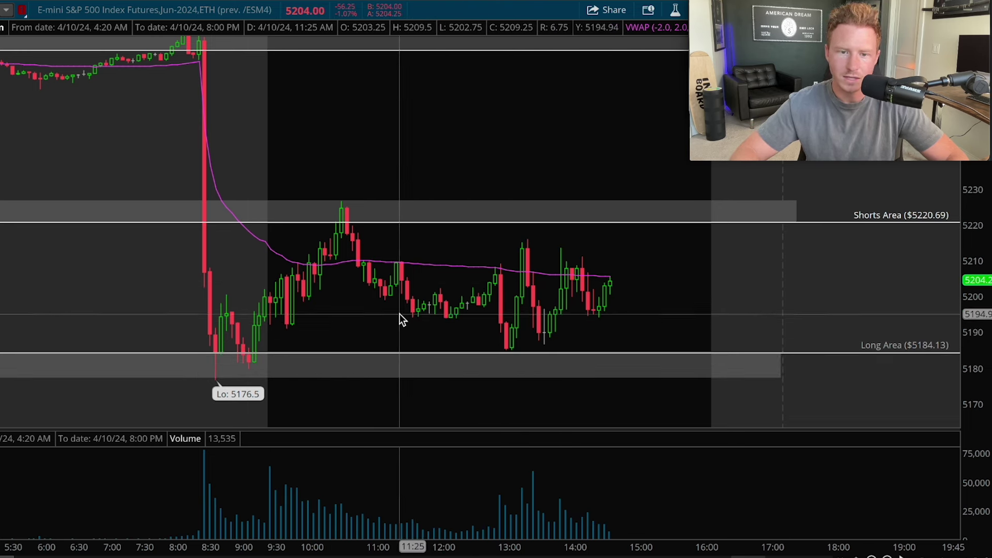
{"action": "right_click", "coordinate": [421, 334]}
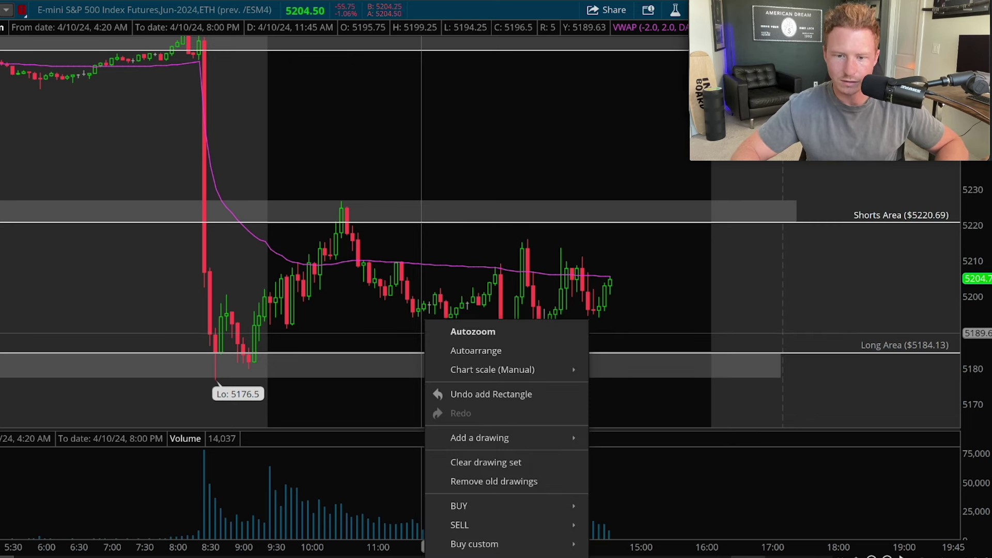
{"action": "left_click", "coordinate": [465, 555]}
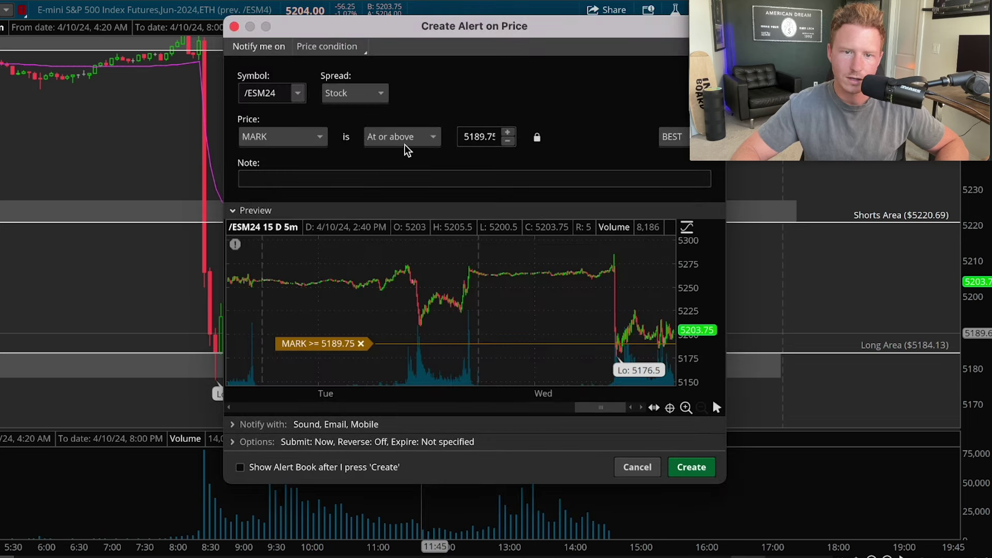
{"action": "left_click", "coordinate": [406, 146]}
{"action": "left_click", "coordinate": [402, 201]}
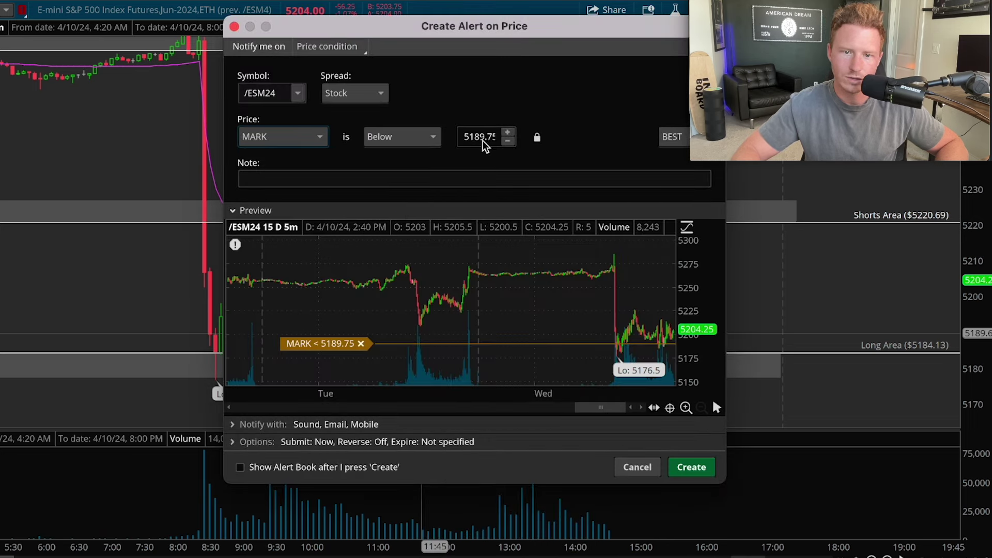
{"action": "left_click", "coordinate": [683, 468]}
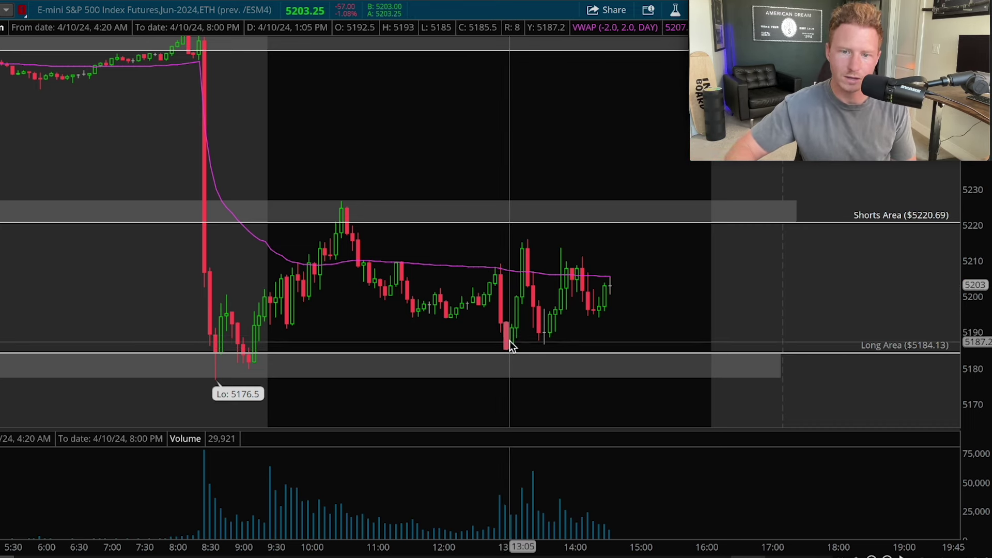
Step: Highlight the words 'Heikin Ashi Candles' in the Google Docs entry-confirmation bullet
{"action": "scroll", "coordinate": [611, 339], "scroll_direction": "up", "scroll_amount": 3}
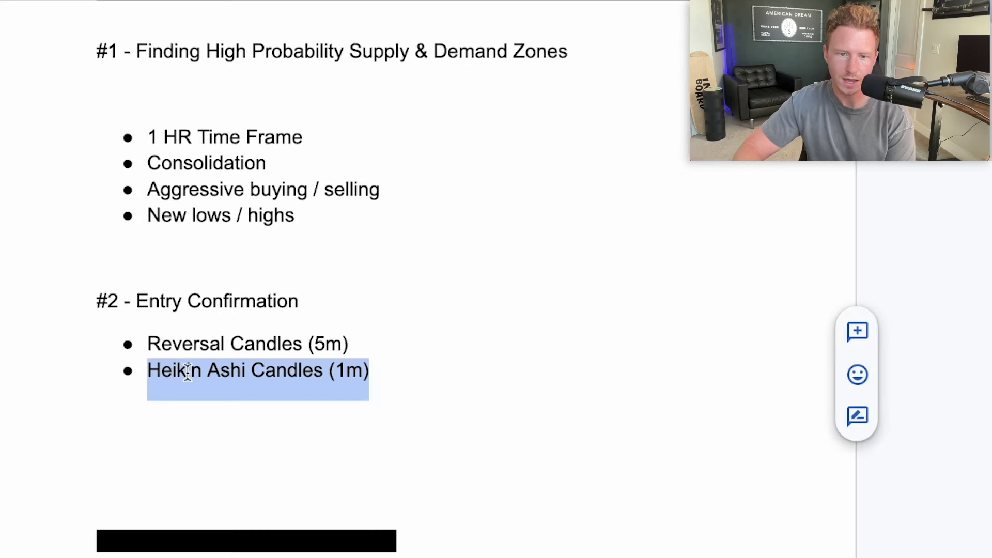
{"action": "left_click", "coordinate": [187, 372]}
{"action": "left_click_drag", "start_coordinate": [150, 372], "coordinate": [324, 371]}
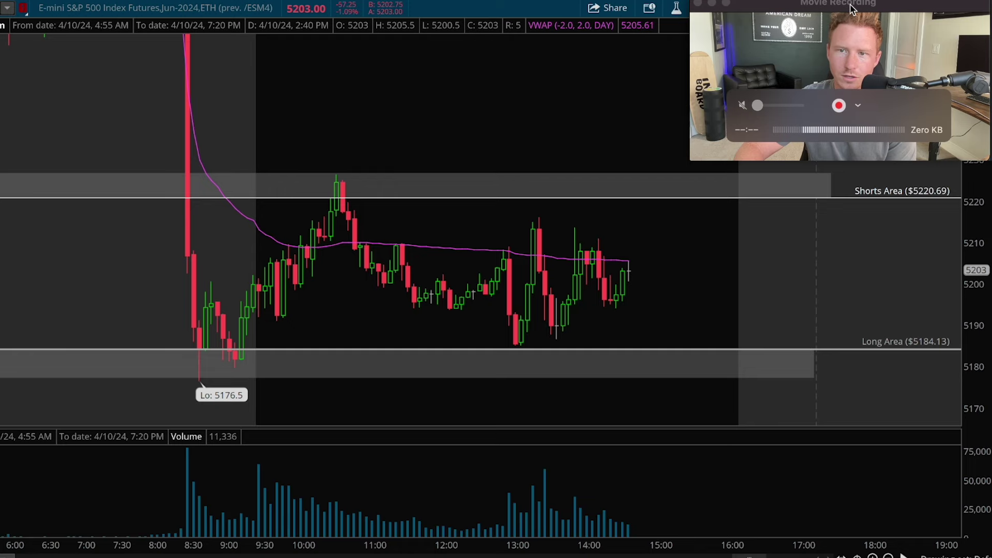
{"action": "left_click_drag", "start_coordinate": [879, 18], "coordinate": [198, 15]}
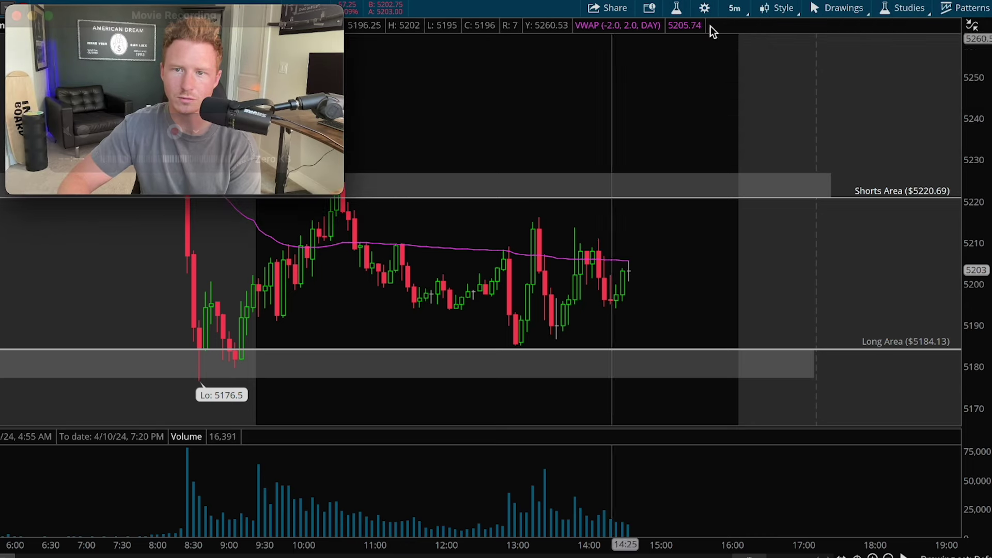
Step: Set the /ESM24 chart type to Heikin Ashi and zoom into the midday candles
{"action": "left_click", "coordinate": [786, 12]}
{"action": "mouse_move", "coordinate": [724, 132]}
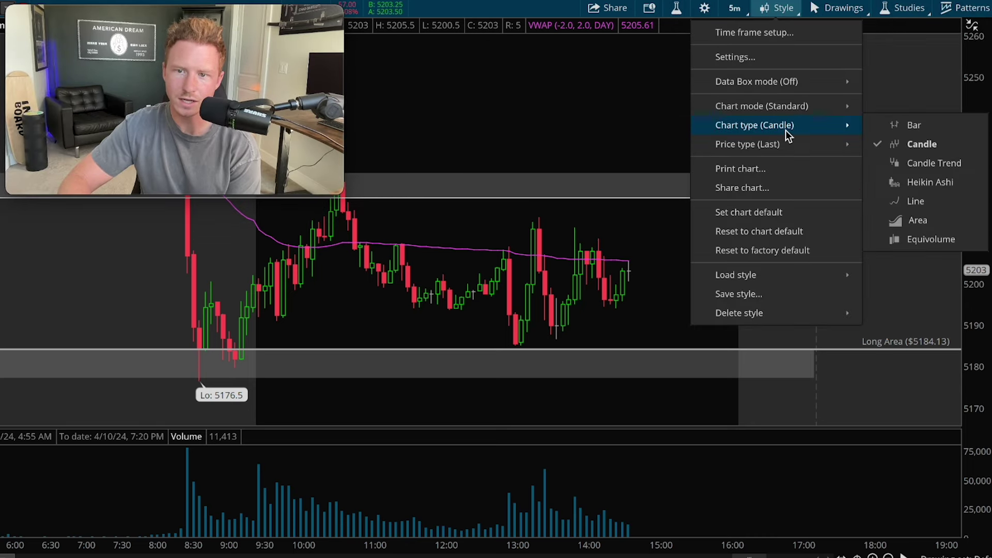
{"action": "left_click", "coordinate": [927, 186]}
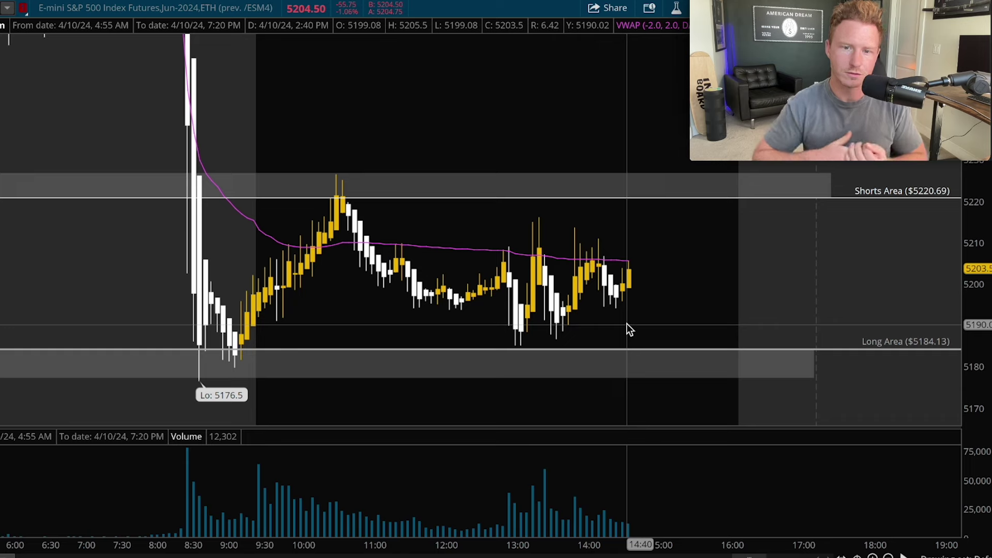
{"action": "left_click", "coordinate": [799, 289]}
{"action": "mouse_move", "coordinate": [799, 289]}
{"action": "left_mouse_down"}
{"action": "mouse_move", "coordinate": [335, 278]}
{"action": "mouse_move", "coordinate": [317, 289]}
{"action": "left_mouse_up"}
{"action": "scroll", "coordinate": [317, 290], "scroll_direction": "down", "scroll_amount": 3}
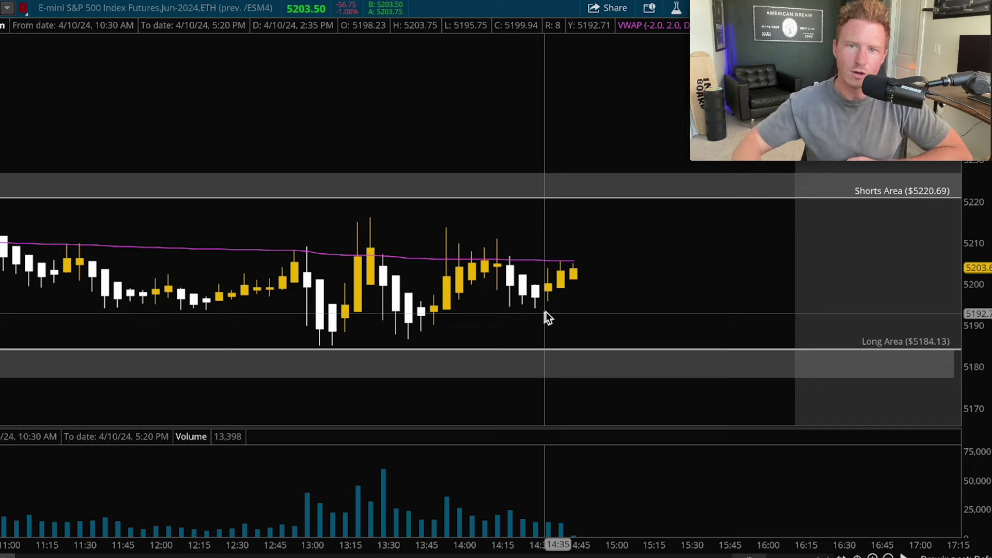
Step: Switch the Heikin Ashi chart from 5m to 1D:1m and zoom into the early-afternoon candles
{"action": "mouse_move", "coordinate": [714, 14]}
{"action": "left_click_drag", "start_coordinate": [794, 5], "coordinate": [793, 116]}
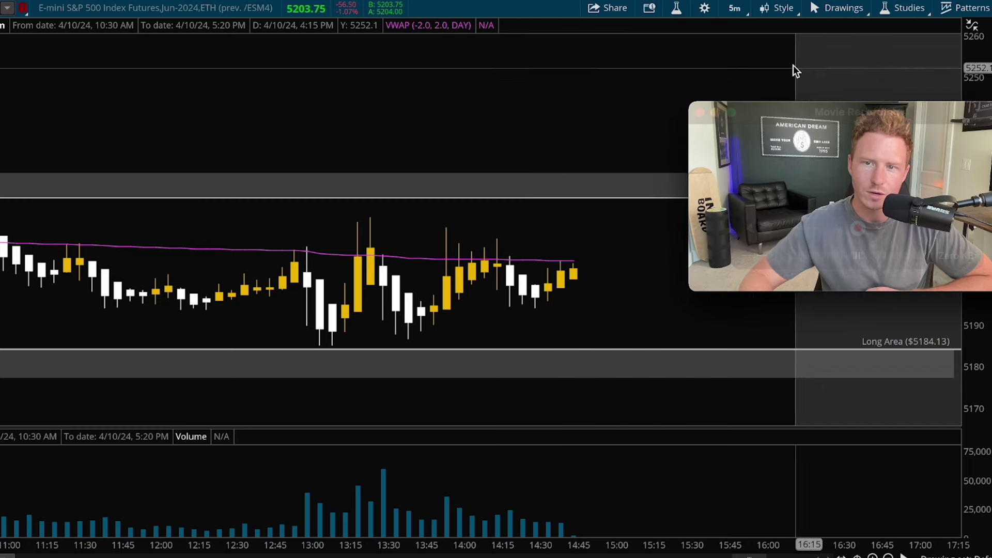
{"action": "left_click", "coordinate": [735, 8]}
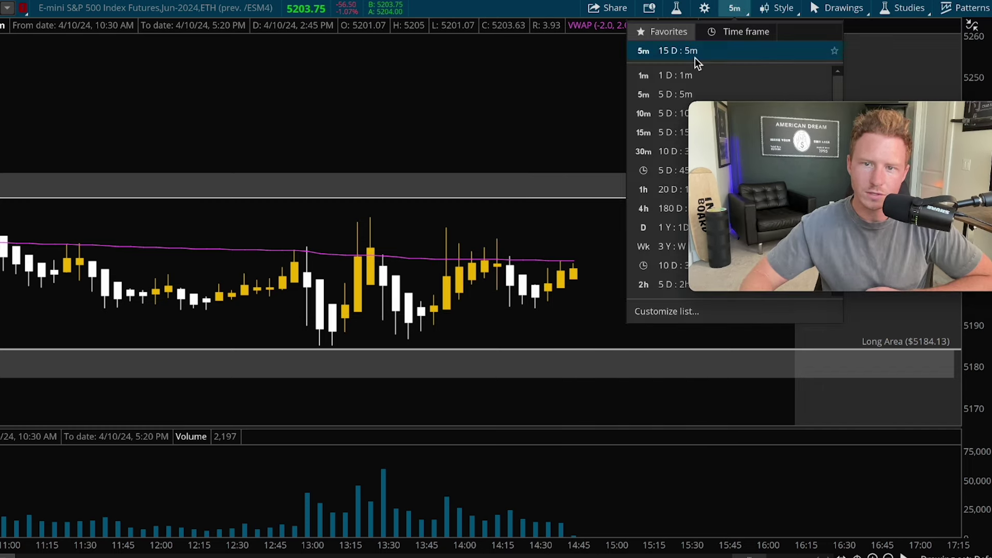
{"action": "left_click", "coordinate": [692, 77]}
{"action": "left_click_drag", "start_coordinate": [799, 106], "coordinate": [798, 5]}
{"action": "left_click_drag", "start_coordinate": [761, 185], "coordinate": [491, 178]}
{"action": "scroll", "coordinate": [631, 194], "scroll_direction": "down", "scroll_amount": 5}
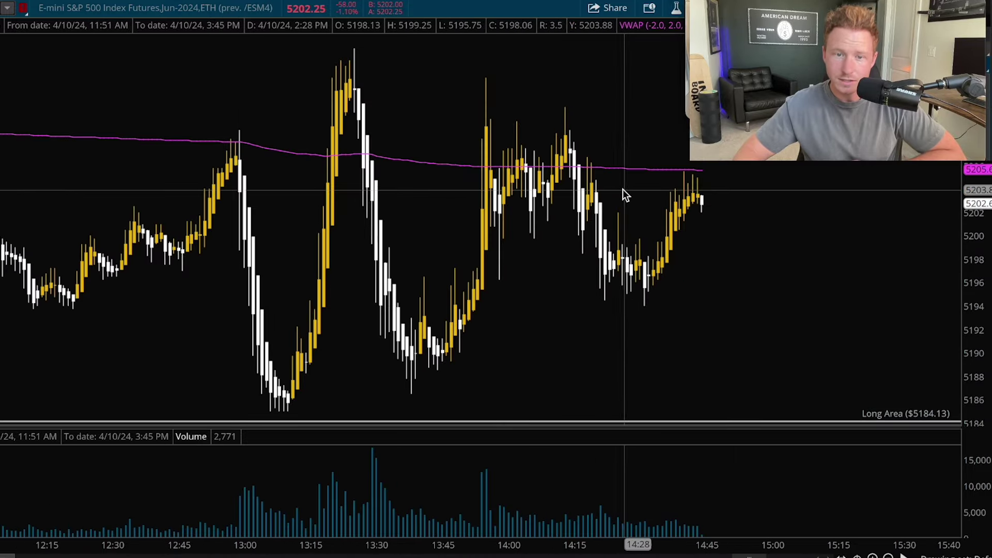
{"action": "scroll", "coordinate": [346, 331], "scroll_direction": "up", "scroll_amount": 3}
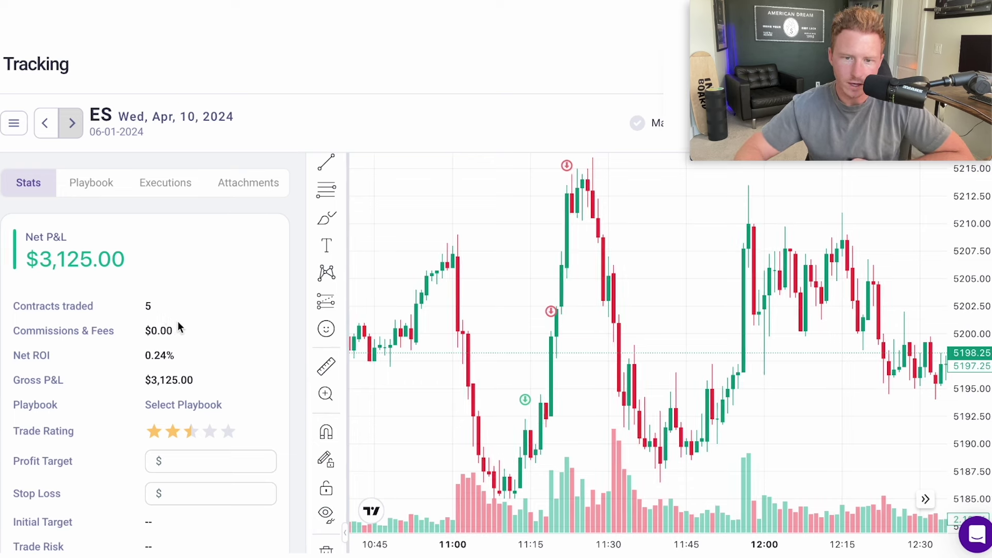
{"action": "mouse_move", "coordinate": [526, 402]}
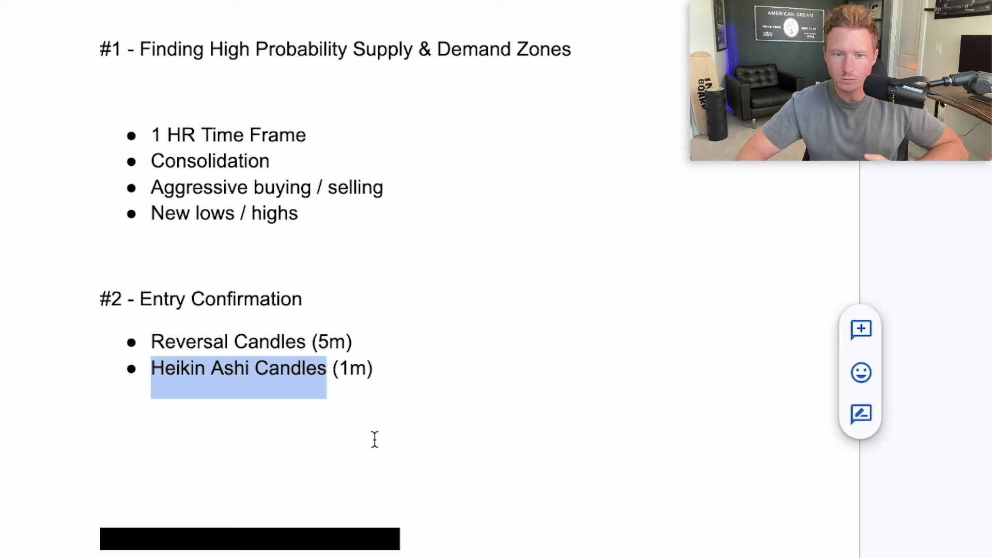
Step: Start a plain unbulleted line below the Entry Confirmation bullets, then highlight '(1m)' in the Heikin Ashi bullet
{"action": "left_click", "coordinate": [379, 371]}
{"action": "key", "text": "Return"}
{"action": "key", "text": "Return"}
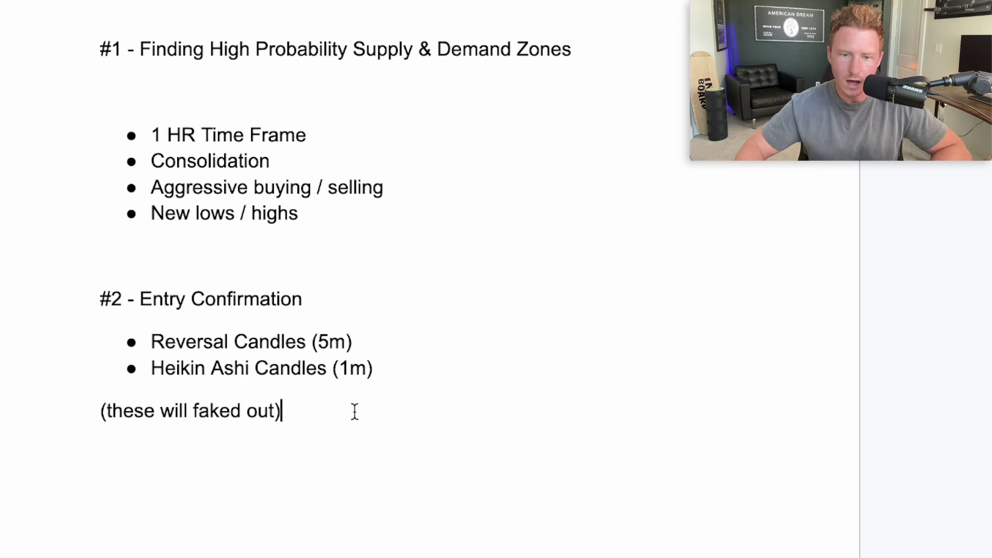
{"action": "left_click_drag", "start_coordinate": [375, 372], "coordinate": [331, 373]}
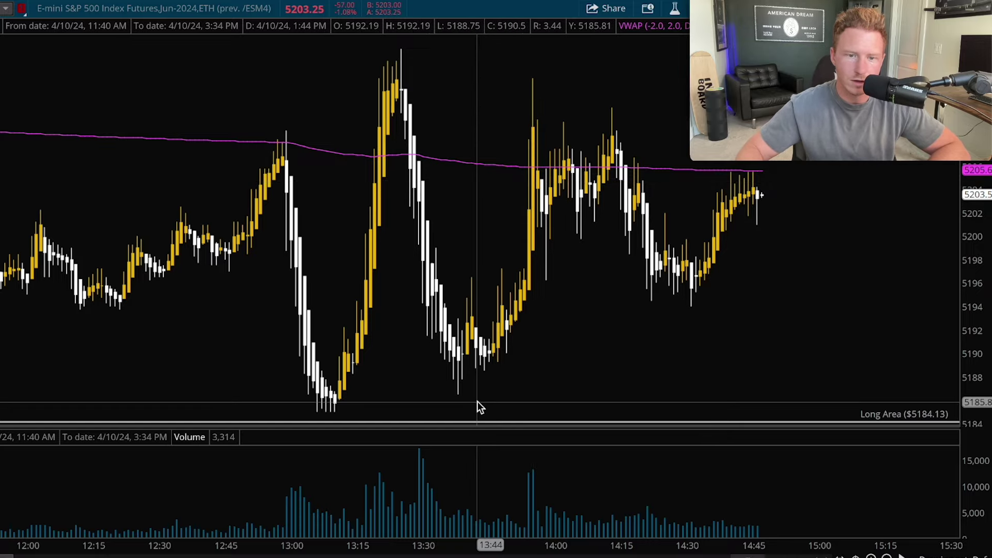
Step: Compress the 1-minute chart's time and price axes to show the session from mid-morning onward
{"action": "scroll", "coordinate": [399, 392], "scroll_direction": "up", "scroll_amount": 1}
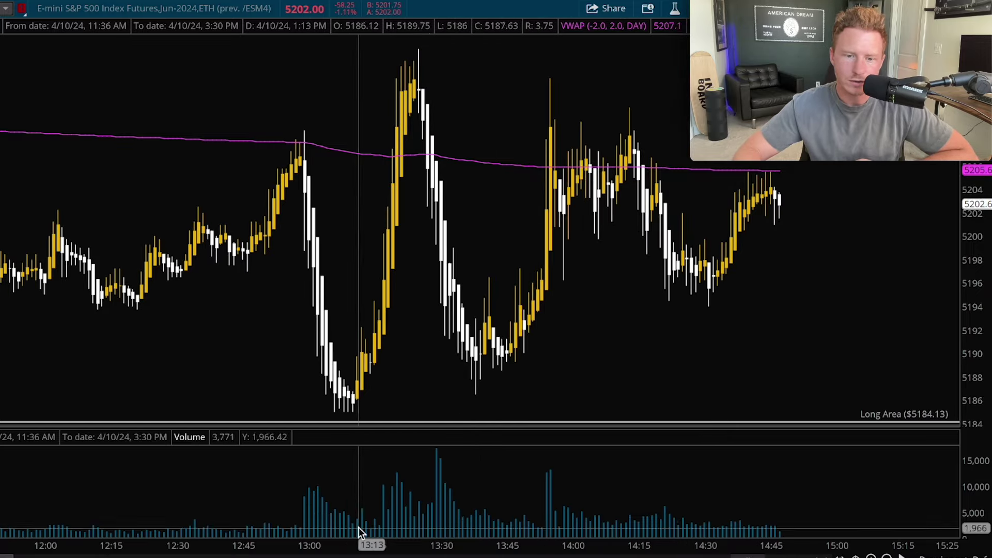
{"action": "left_click_drag", "start_coordinate": [345, 546], "coordinate": [569, 545]}
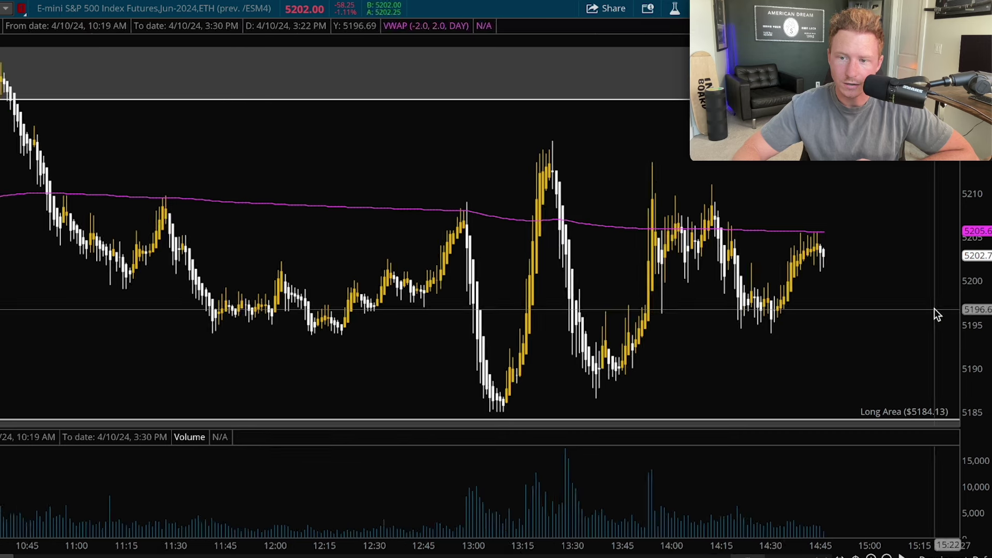
{"action": "left_click_drag", "start_coordinate": [977, 294], "coordinate": [974, 394]}
{"action": "scroll", "coordinate": [505, 379], "scroll_direction": "up", "scroll_amount": 2}
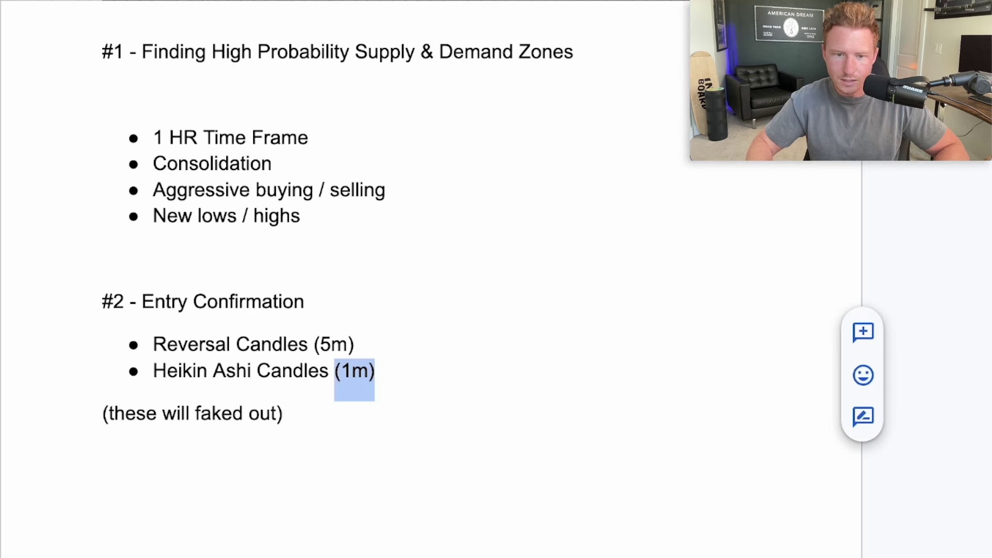
Step: On the line below the first note, type '(use level 2 orders to confirm my entry Book'
{"action": "left_click", "coordinate": [330, 439]}
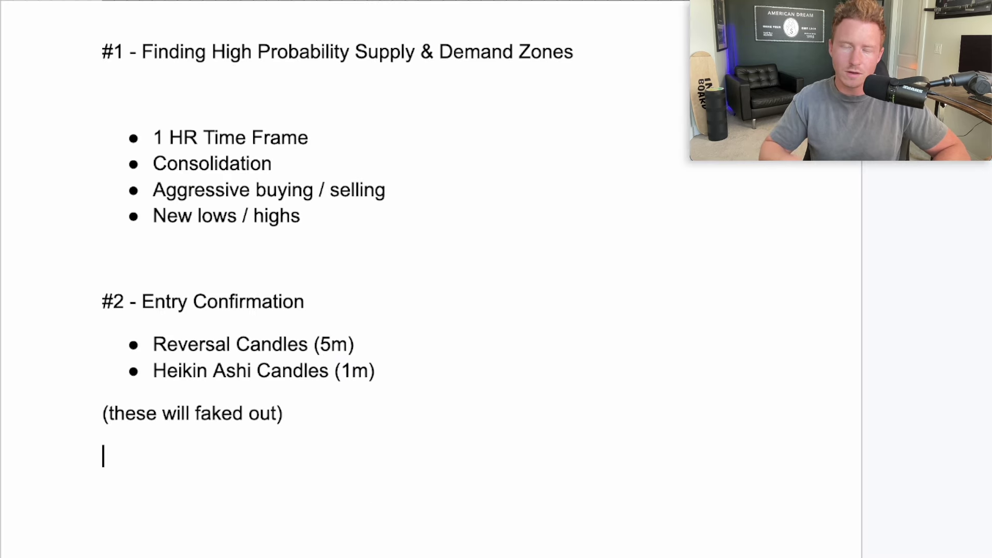
{"action": "left_click_drag", "start_coordinate": [138, 348], "coordinate": [358, 345]}
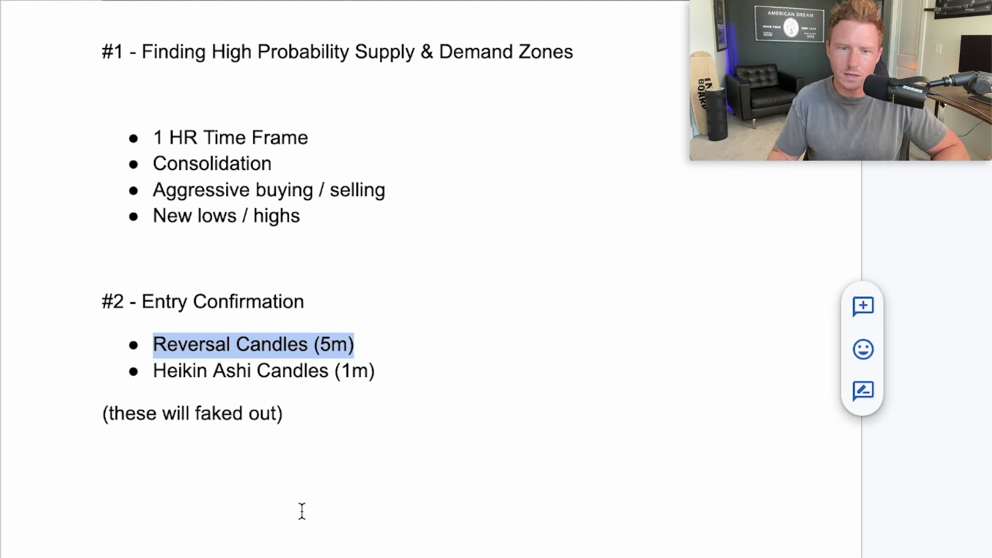
{"action": "left_click", "coordinate": [275, 464]}
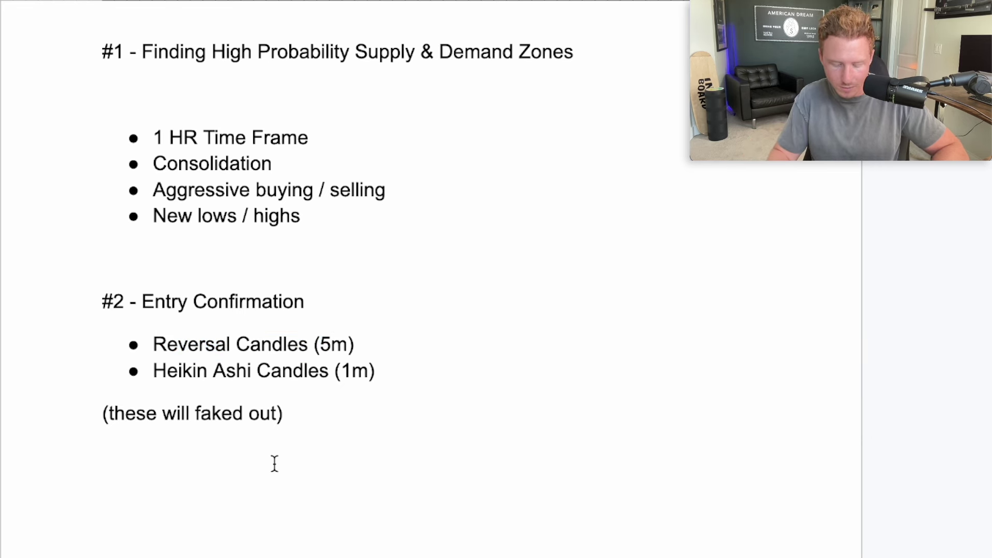
{"action": "type", "text": "(use lev"}
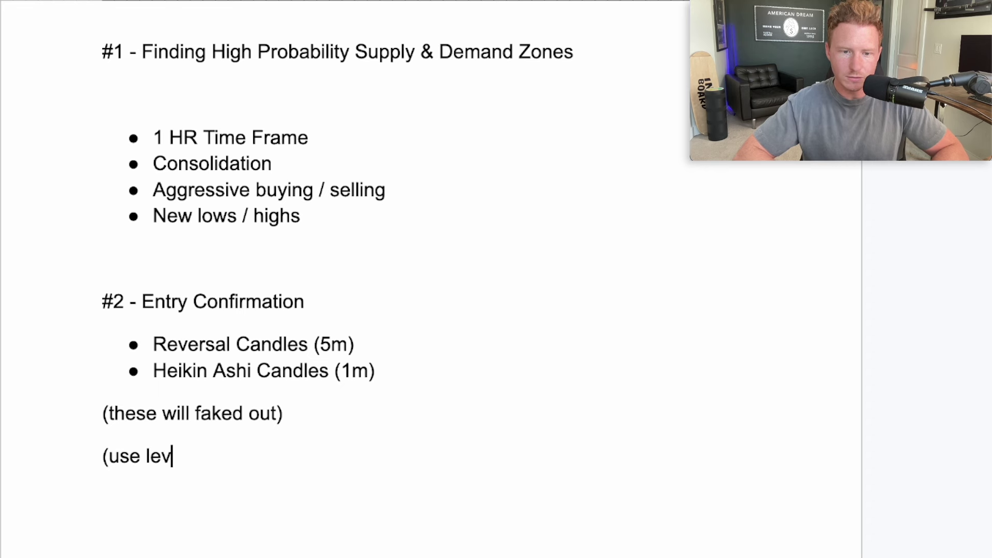
{"action": "type", "text": "el 2 ord"}
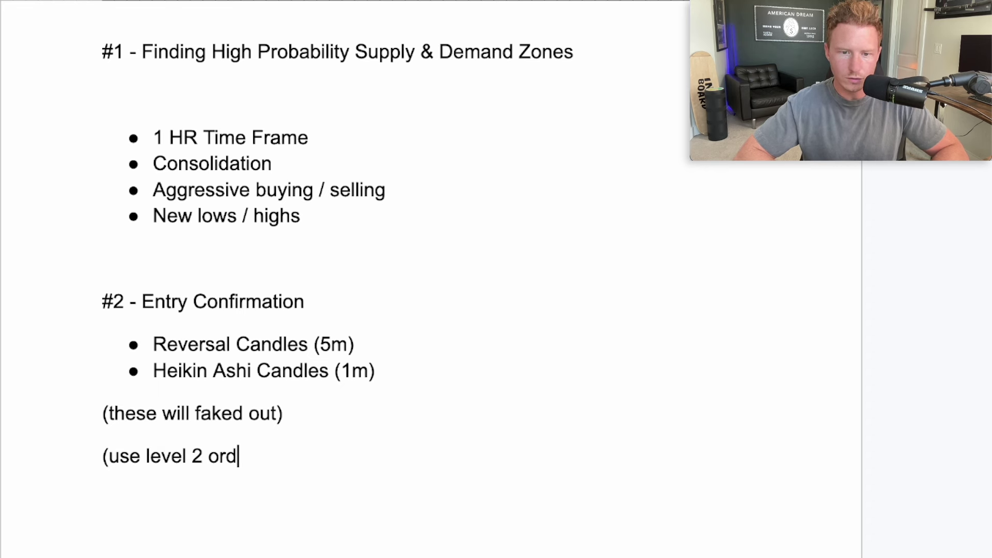
{"action": "type", "text": "ers to confirm"}
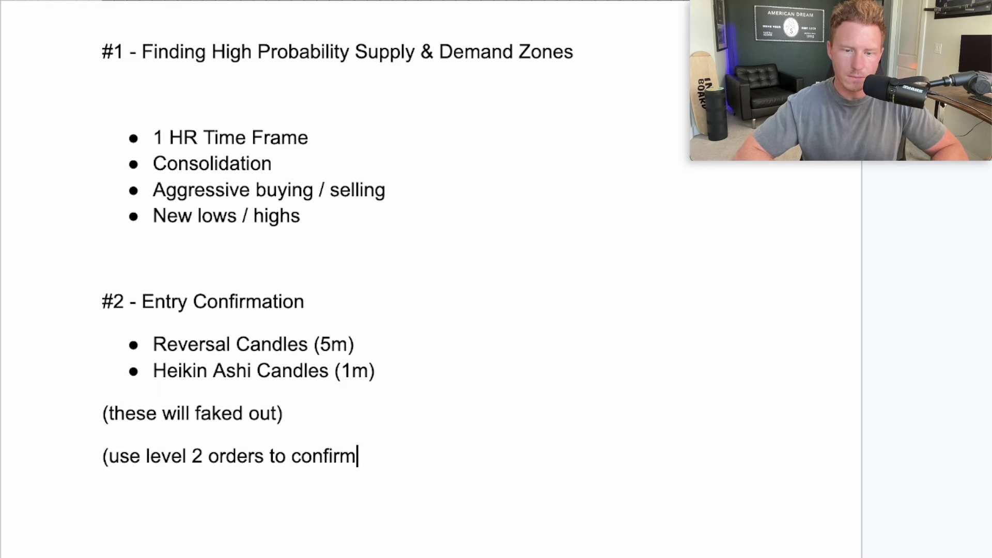
{"action": "type", "text": " my entry Bookmap"}
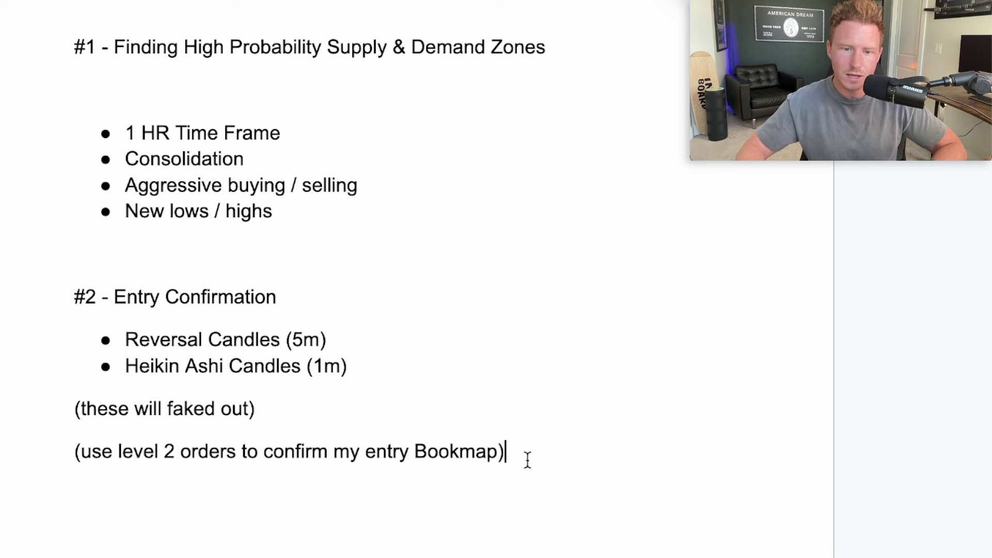
{"action": "left_click_drag", "start_coordinate": [527, 460], "coordinate": [16, 453]}
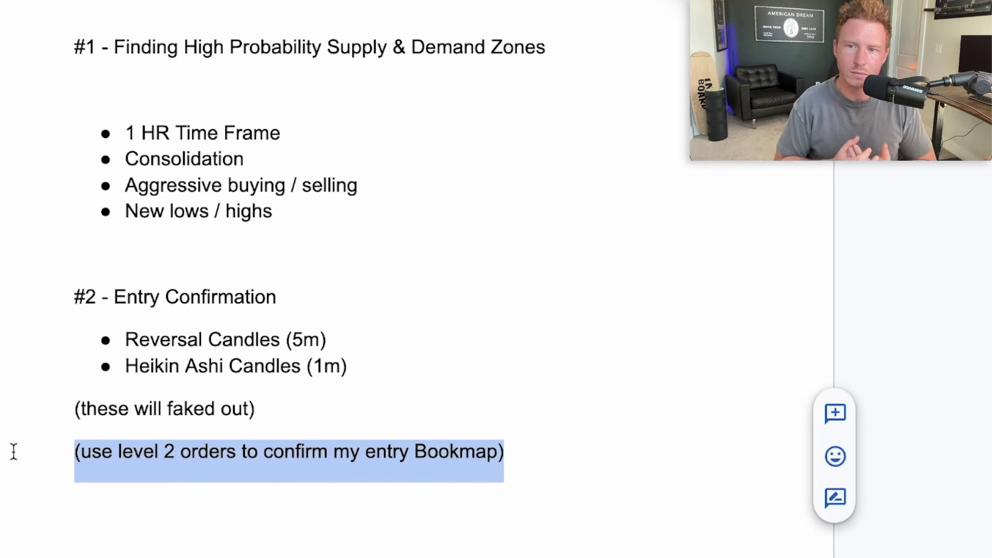